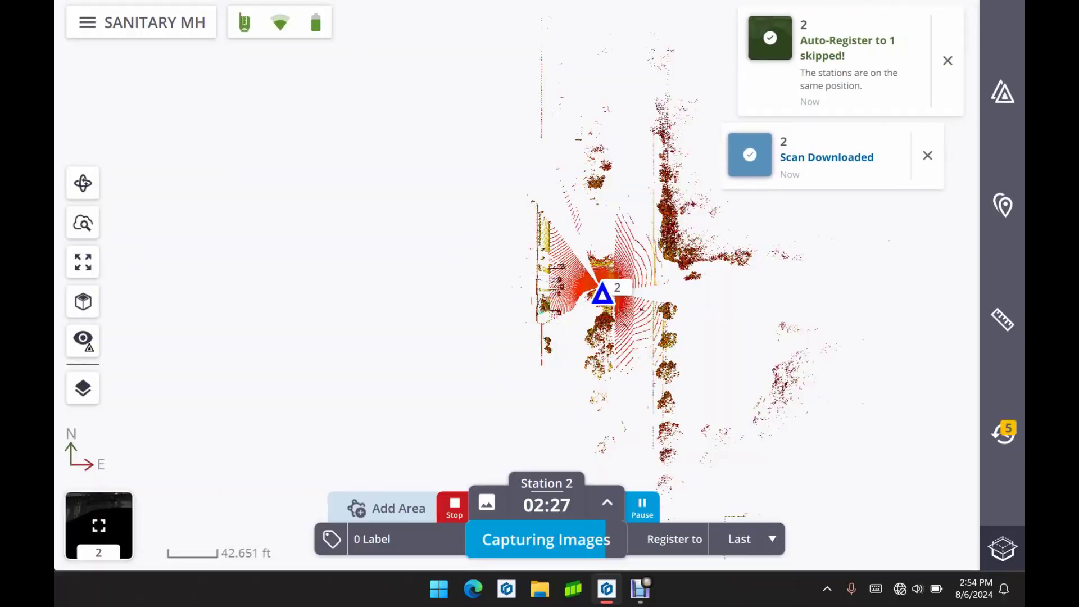
Open station 2 for registration and break its existing link to station 1.
left_click(279, 314)
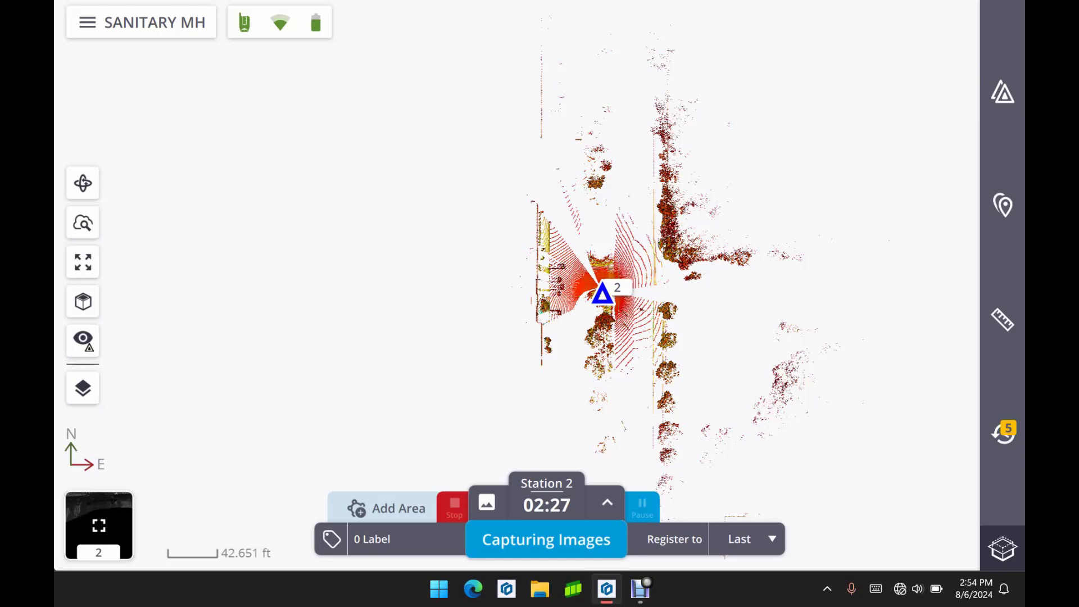
left_click(1003, 92)
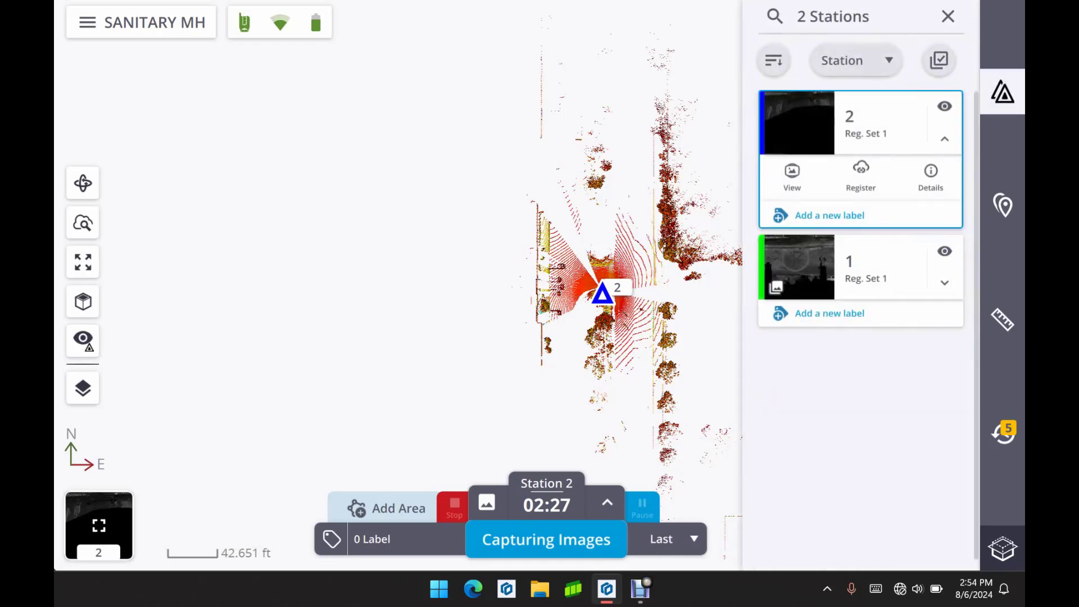
left_click(878, 181)
left_click(861, 174)
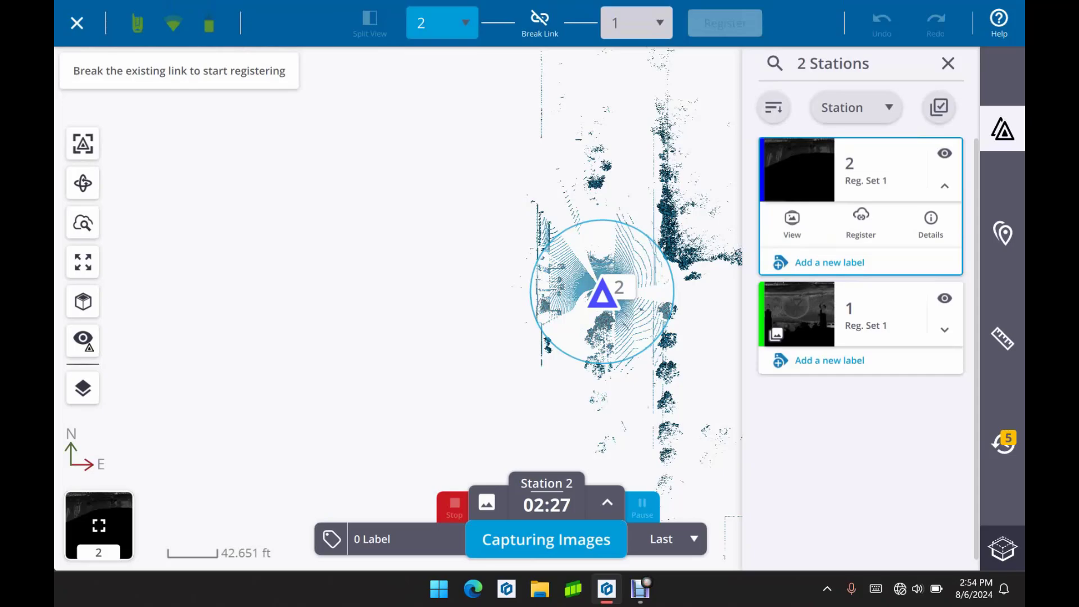
left_click(539, 22)
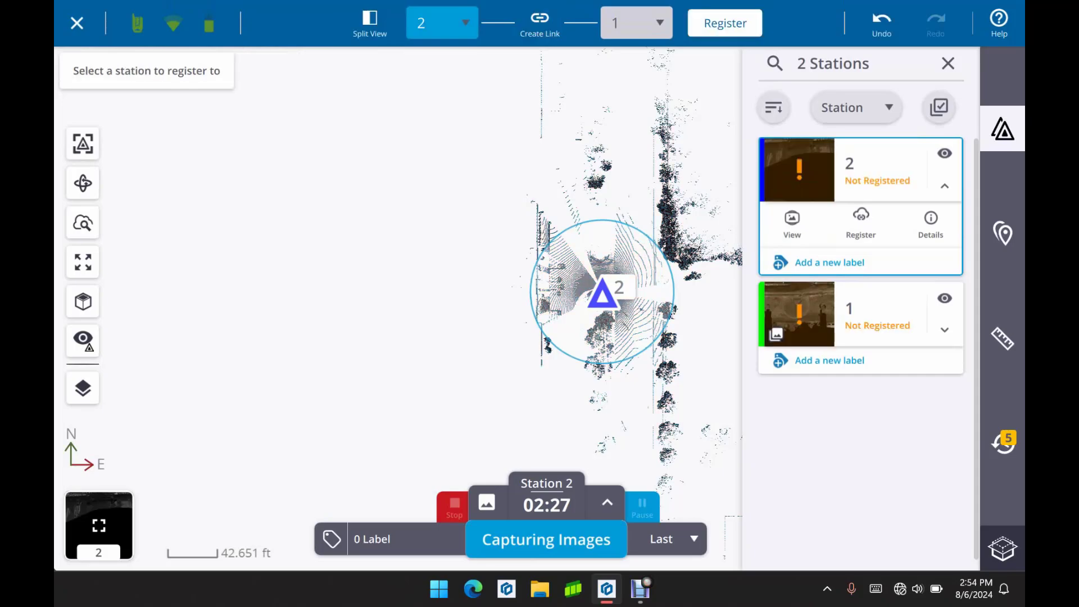
Align station 2's scan with station 1 around the manhole opening and run the registration between them.
scroll(599, 141, "up", 4)
left_click_drag(562, 404, 562, 243)
scroll(613, 269, "up", 8)
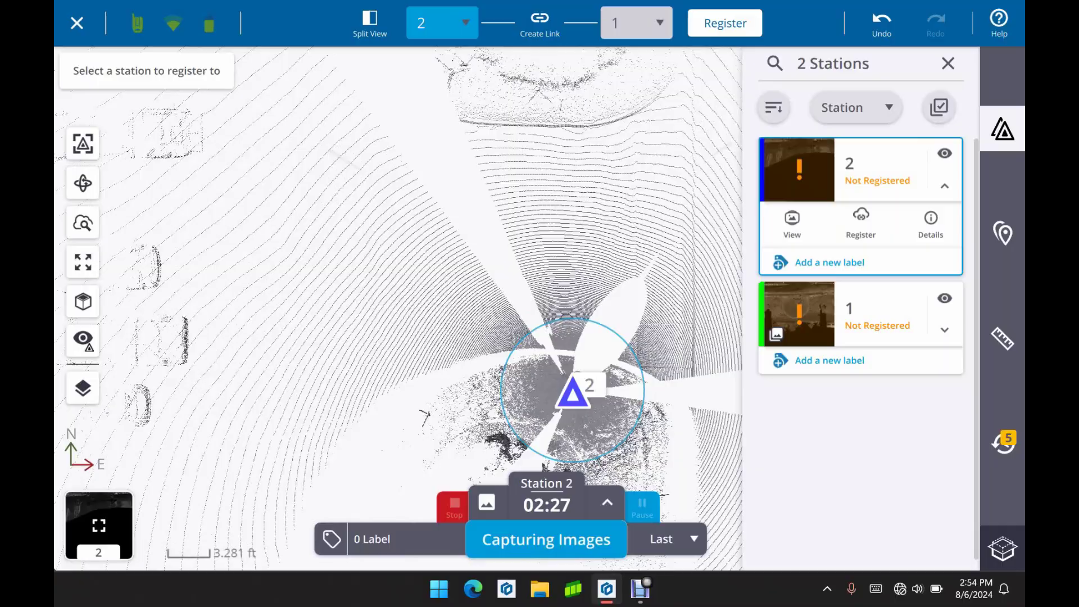
scroll(571, 394, "up", 5)
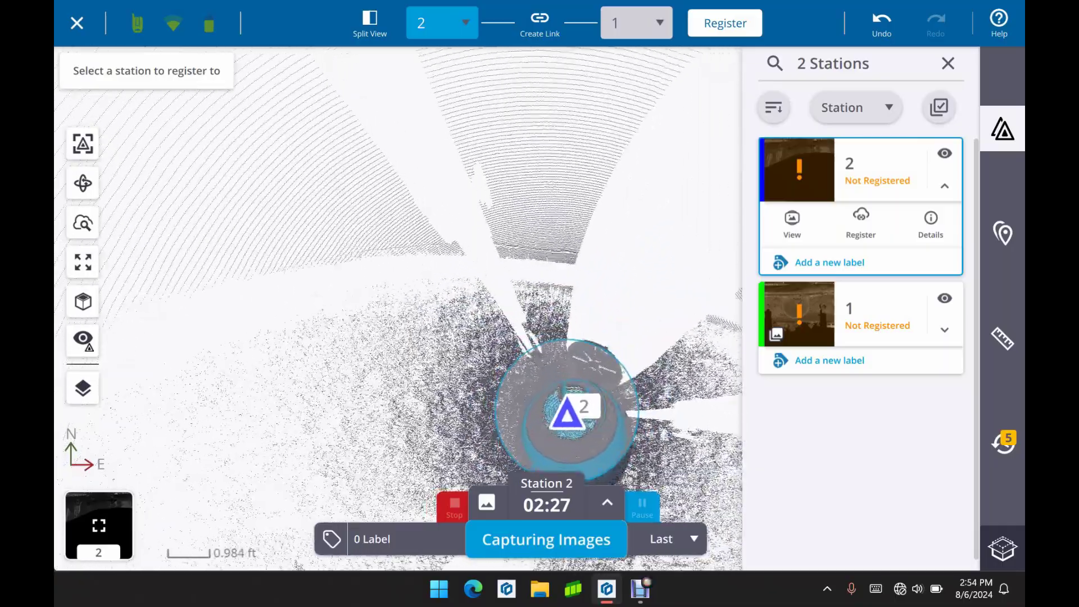
scroll(571, 393, "up", 5)
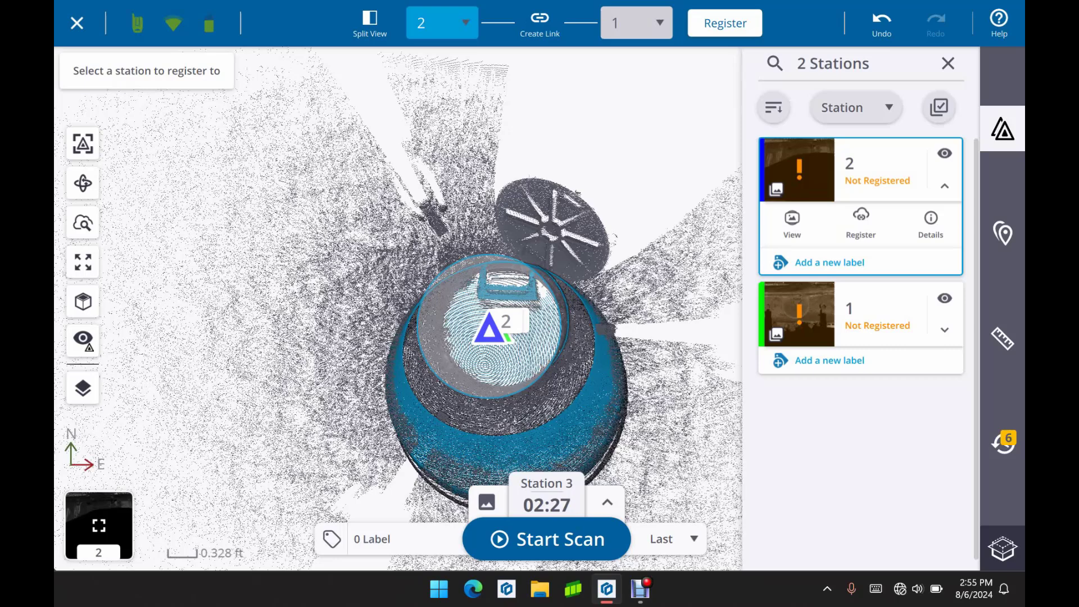
left_click(725, 23)
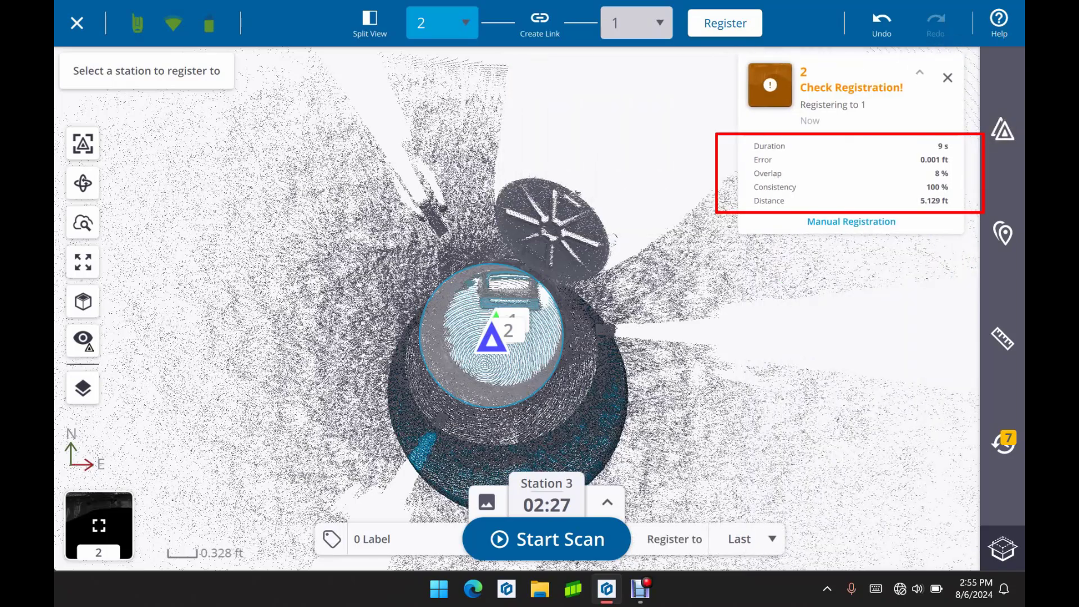
Check the manhole alignment from the side in 3D, then link station 2 to station 1 and exit registration.
left_click(82, 184)
scroll(640, 225, "down", 6)
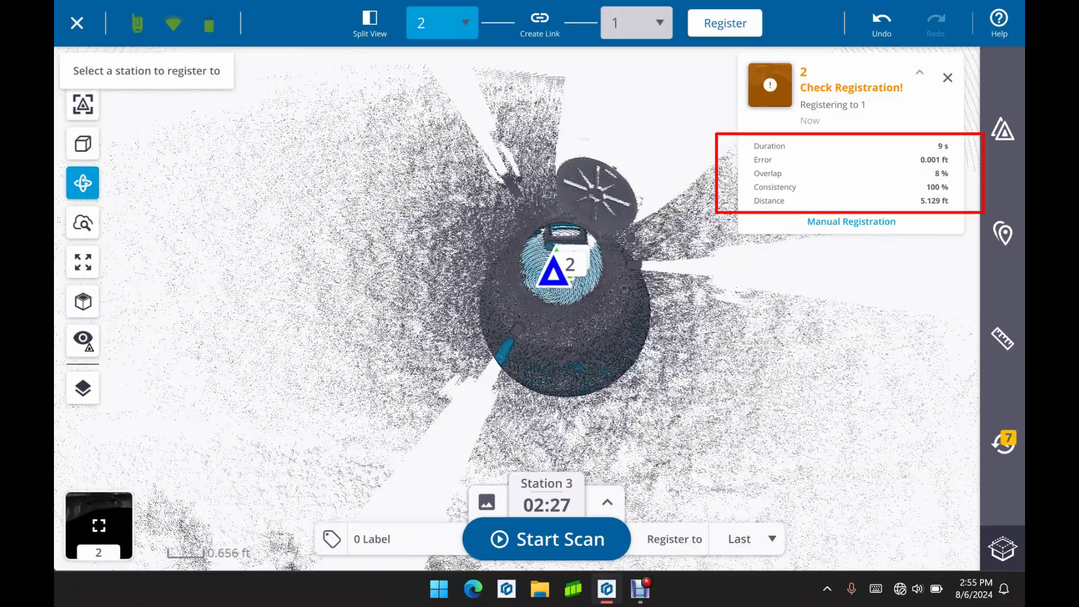
left_click_drag(539, 348, 551, 299)
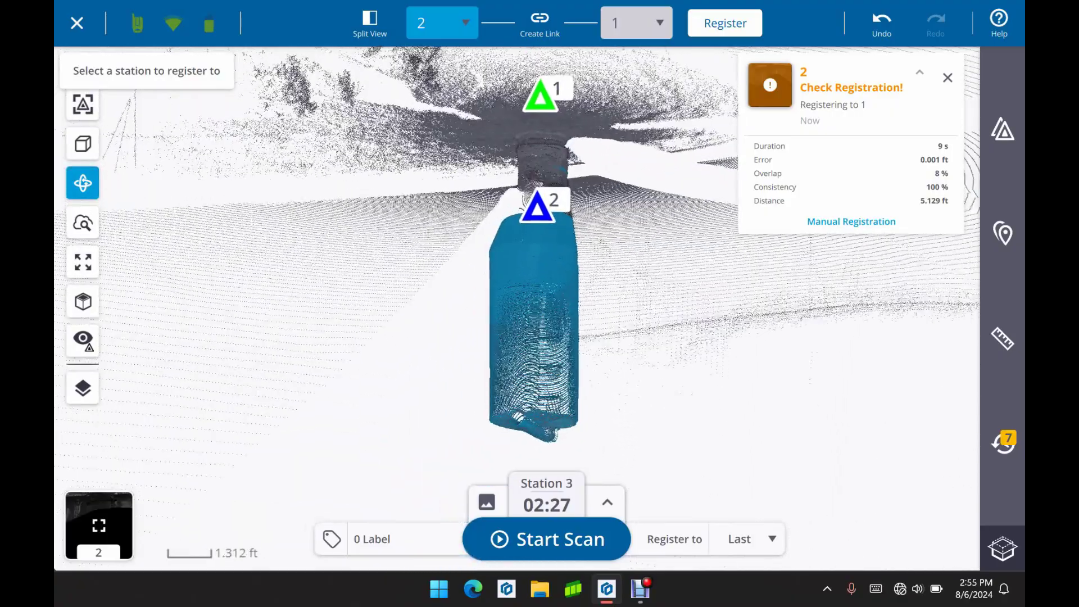
left_click_drag(922, 354, 786, 330)
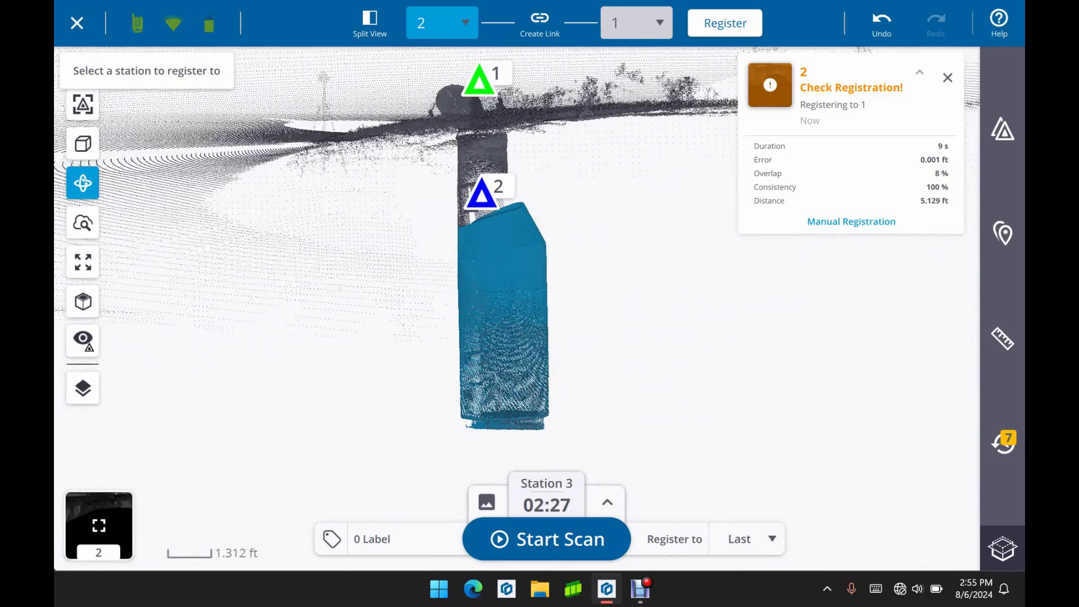
left_click(725, 23)
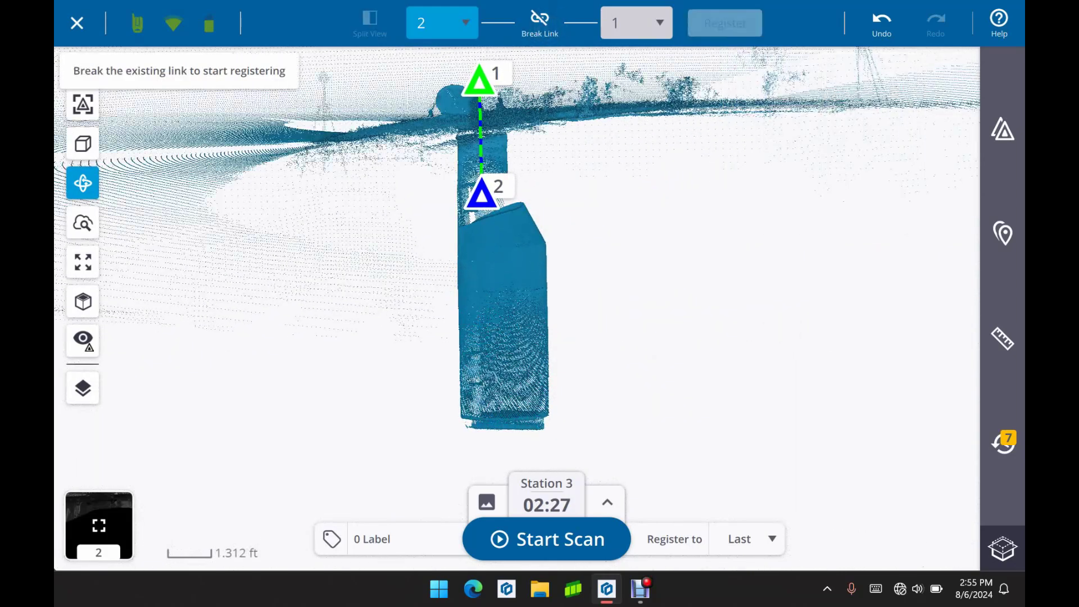
left_click(77, 24)
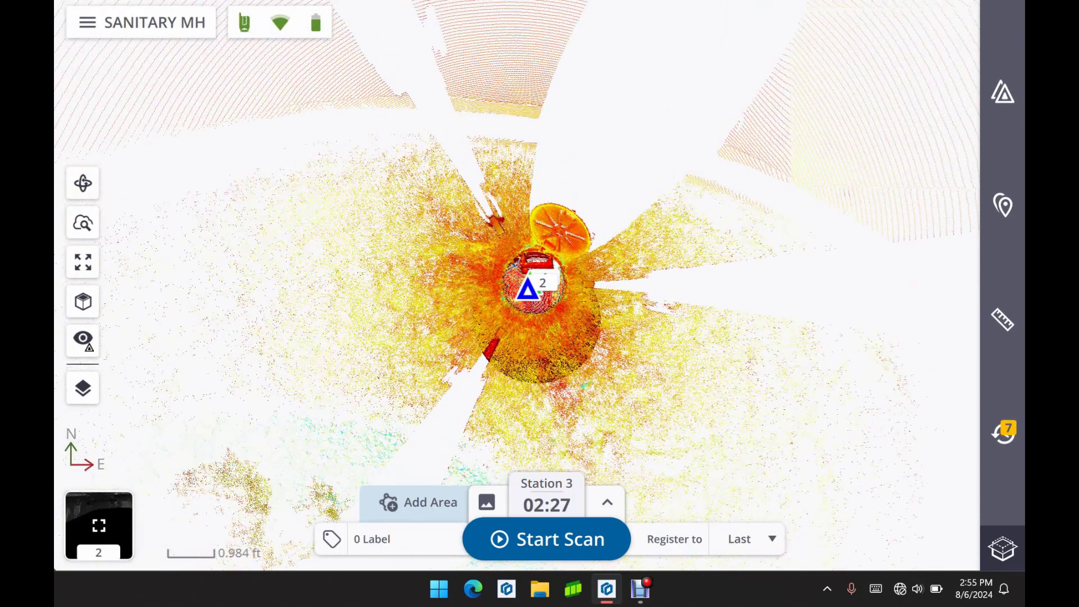
Turn on the limit box around the manhole and extend its height to about 19.67 ft to enclose both stations.
left_click(1003, 548)
scroll(778, 244, "down", 5)
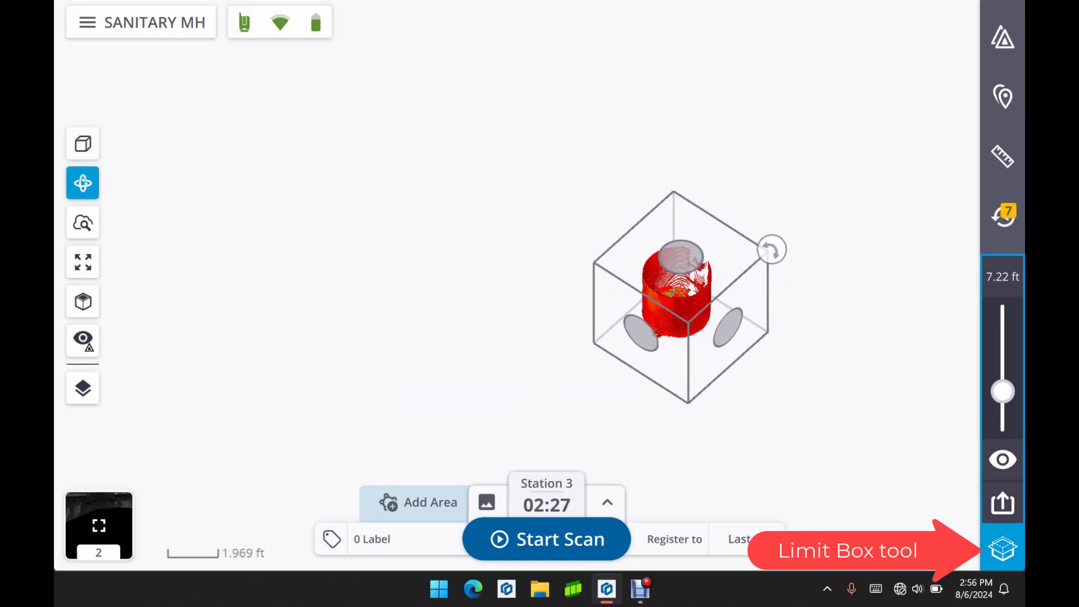
left_click_drag(815, 320, 783, 348)
left_click_drag(681, 243, 681, 57)
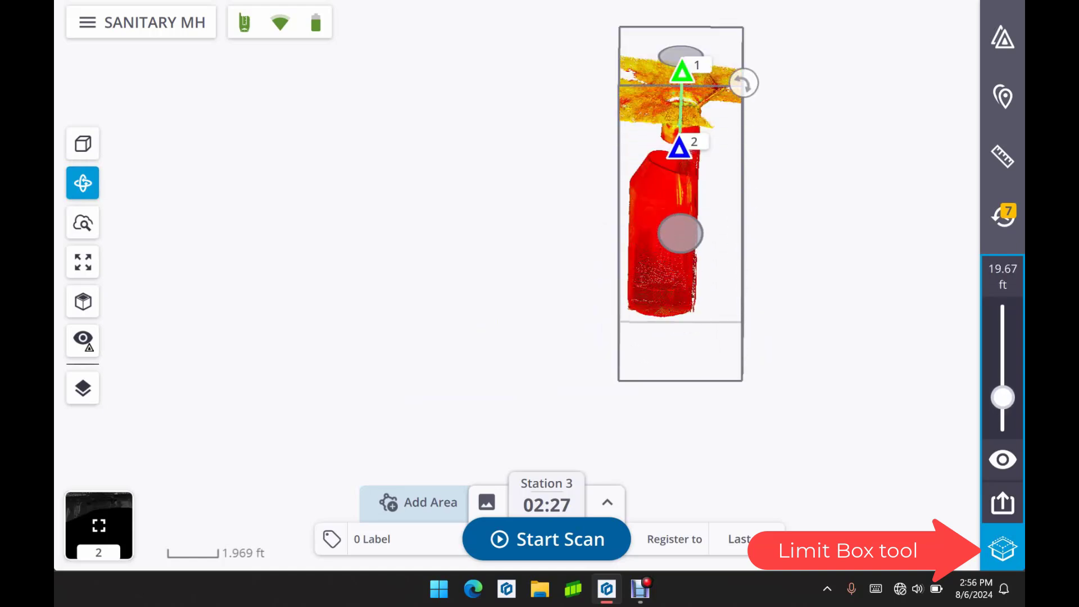
scroll(680, 233, "up", 3)
left_click_drag(787, 225, 936, 240)
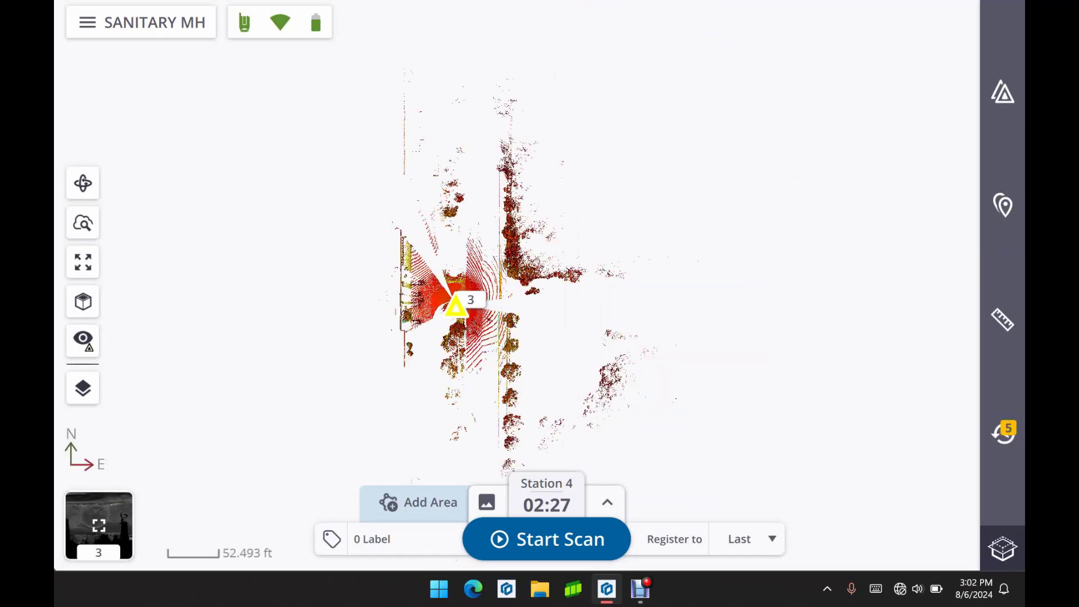
Start a new Precision Point in station 3 and name it T3.
left_click(1002, 205)
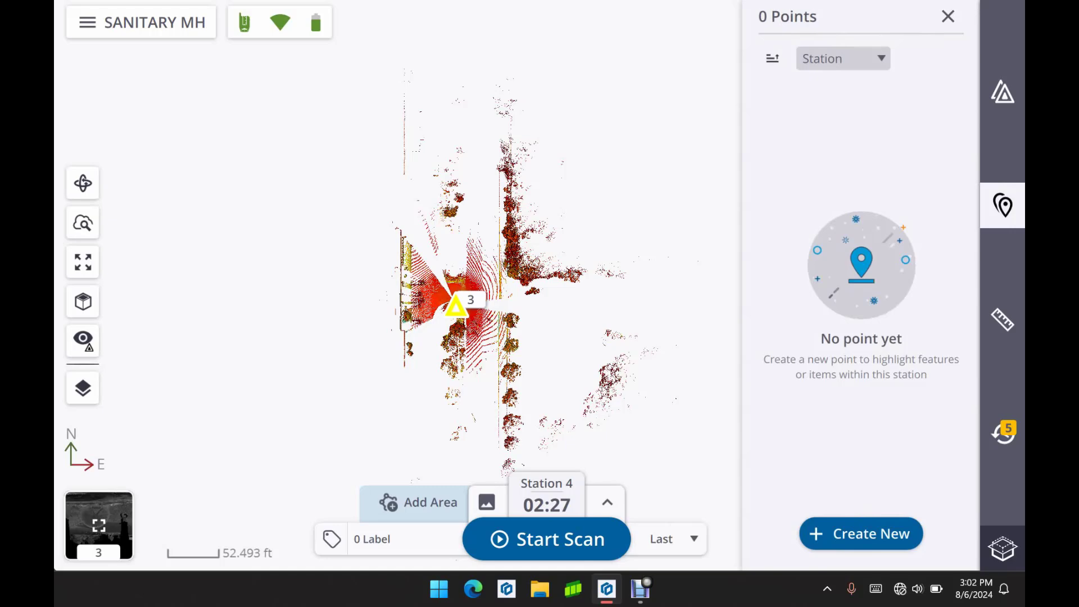
left_click(860, 533)
left_click(861, 113)
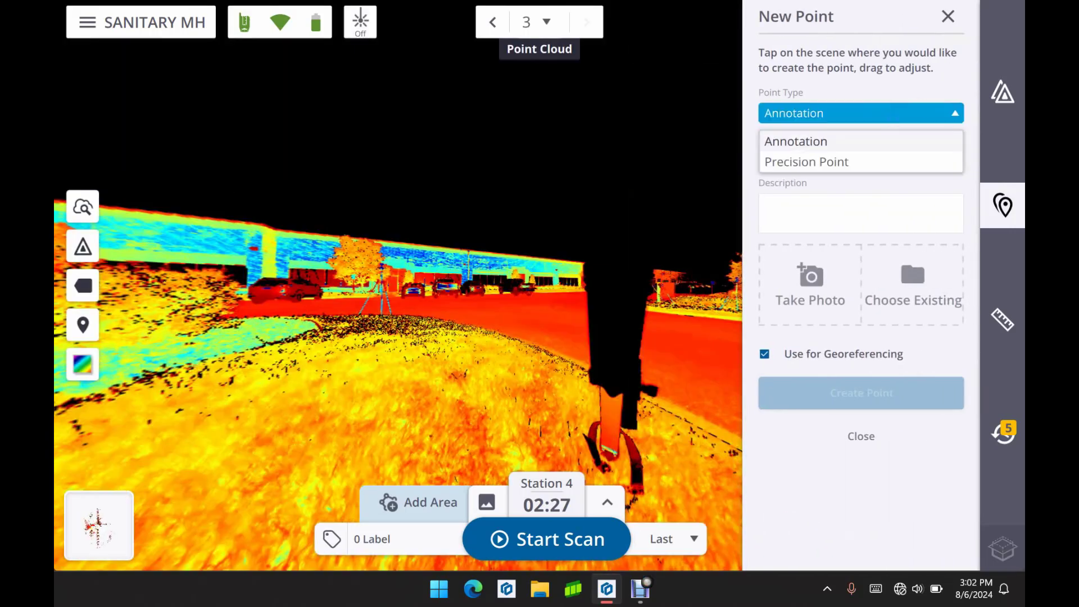
left_click(896, 160)
left_click(902, 173)
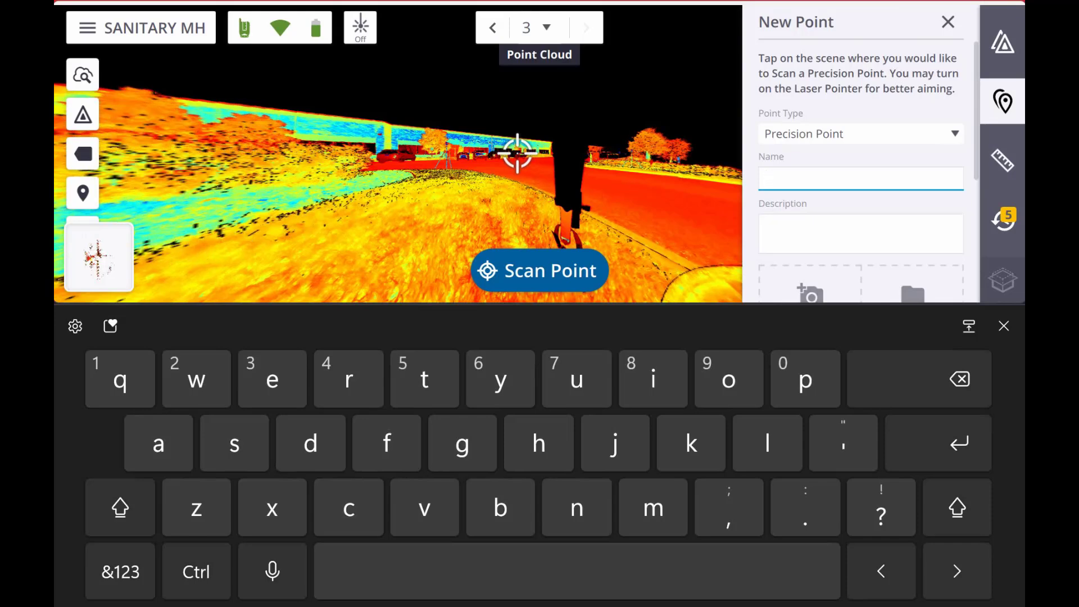
type("T")
left_click(120, 571)
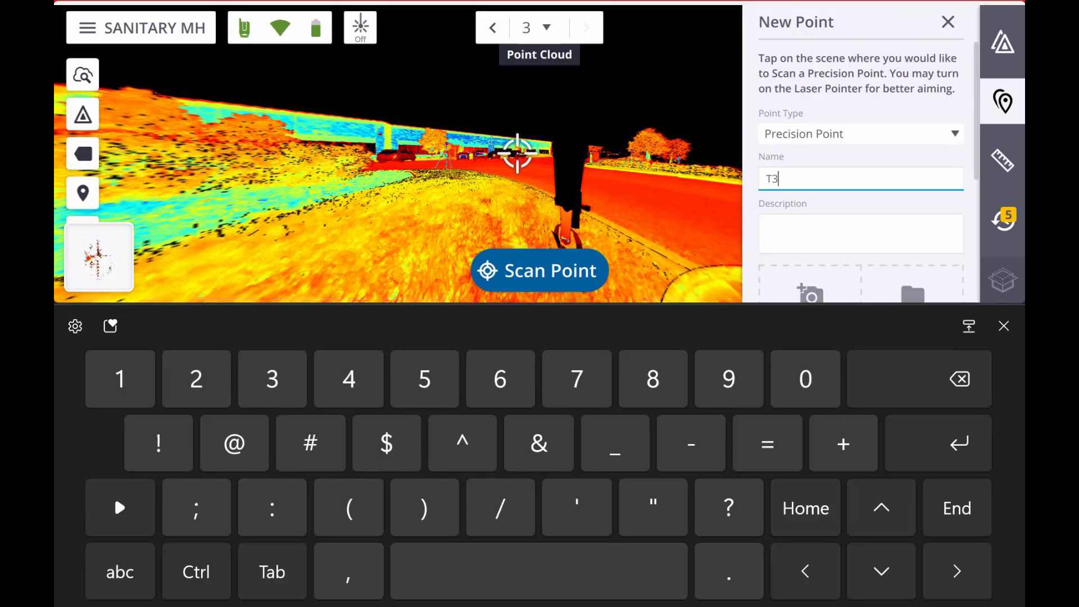
left_click(1004, 326)
Take a photo of target 3 on its tripod and save it to point T3.
left_click(809, 300)
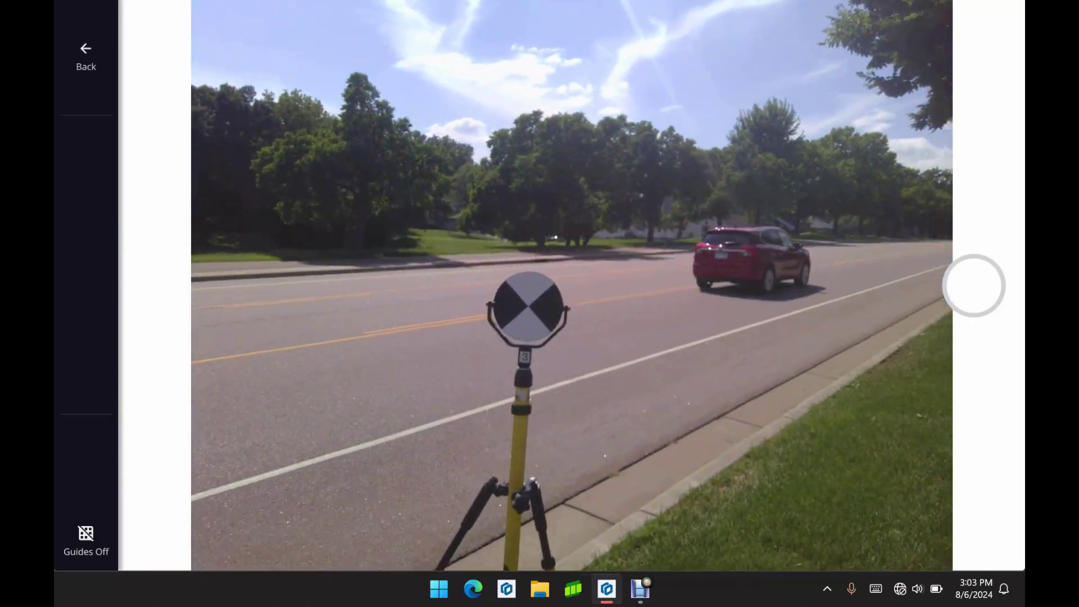
left_click(974, 285)
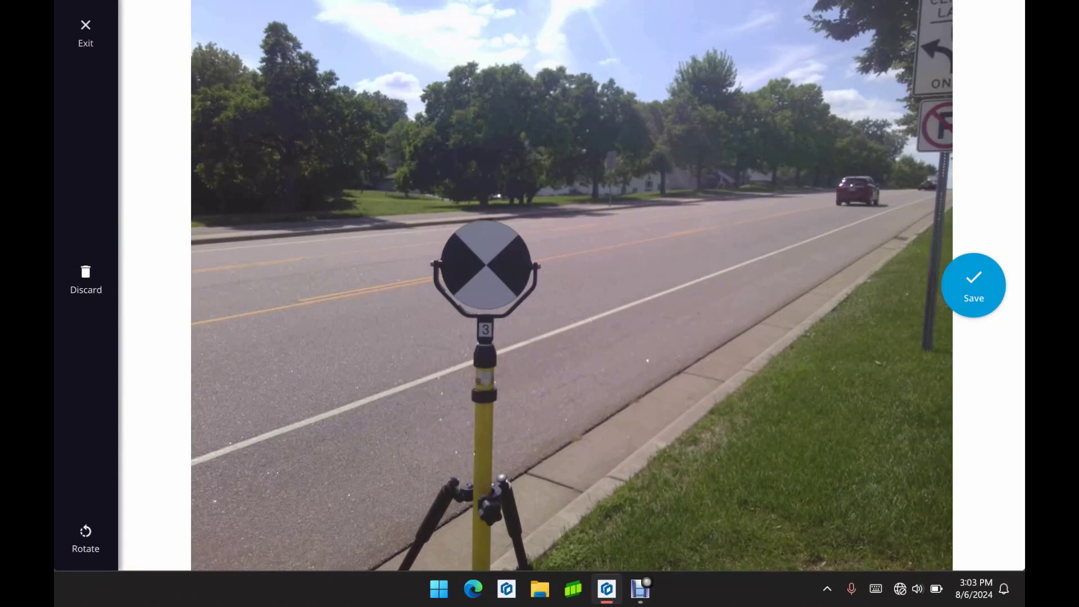
left_click(974, 285)
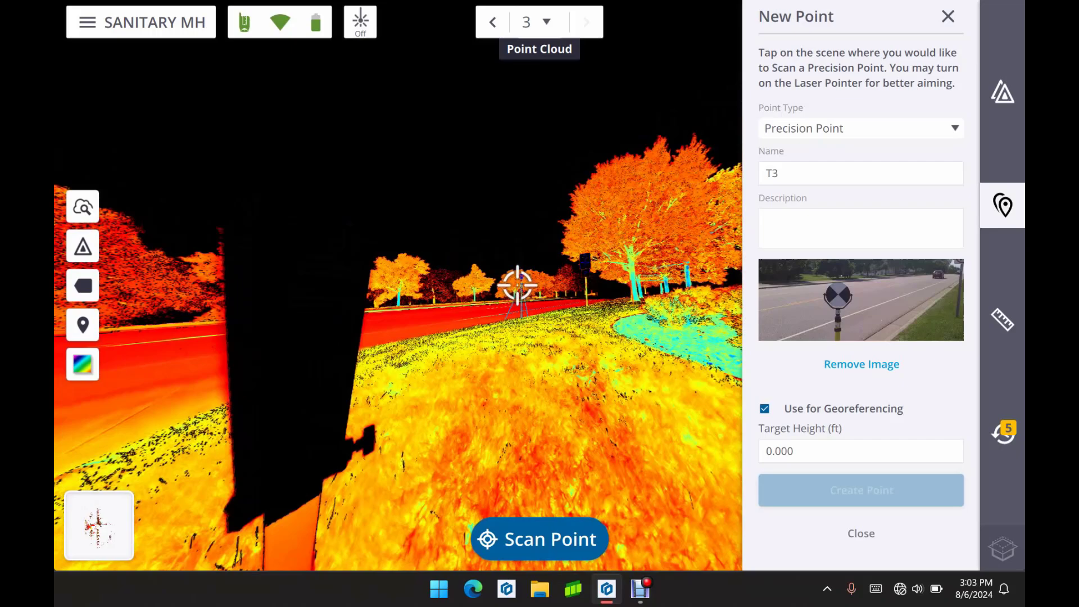
Scan the centre of target 3 with the laser pointer on and create precision point T3.
scroll(517, 285, "up", 10)
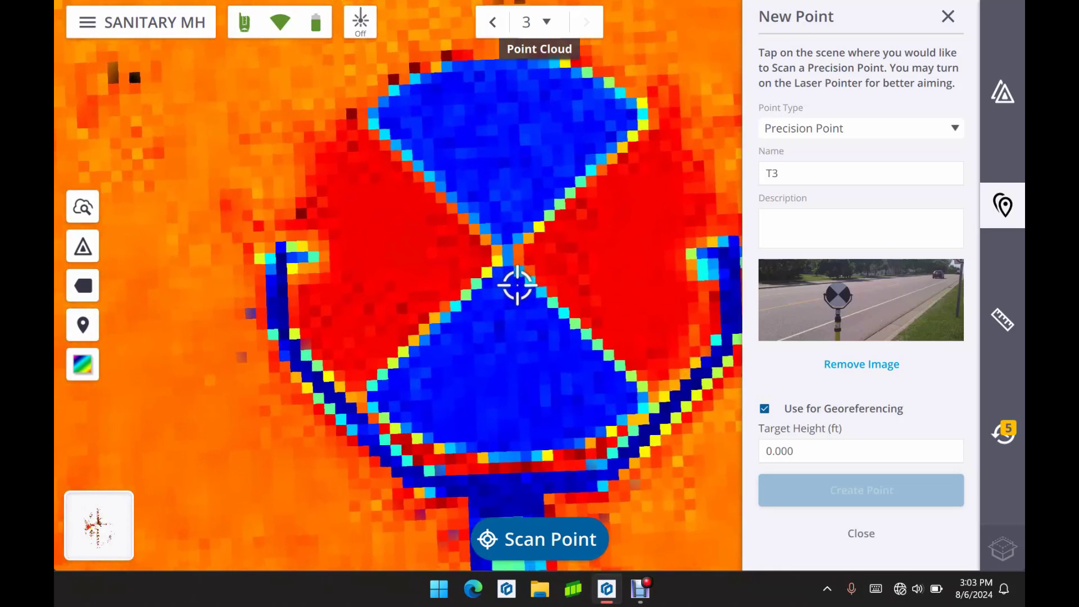
left_click_drag(549, 364, 557, 391)
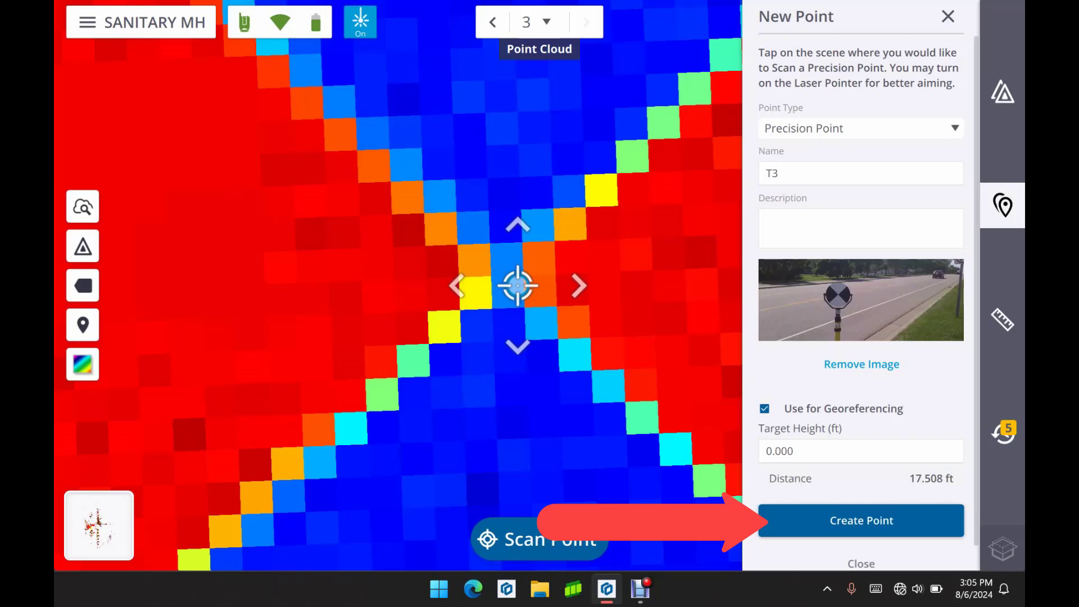
left_click(861, 521)
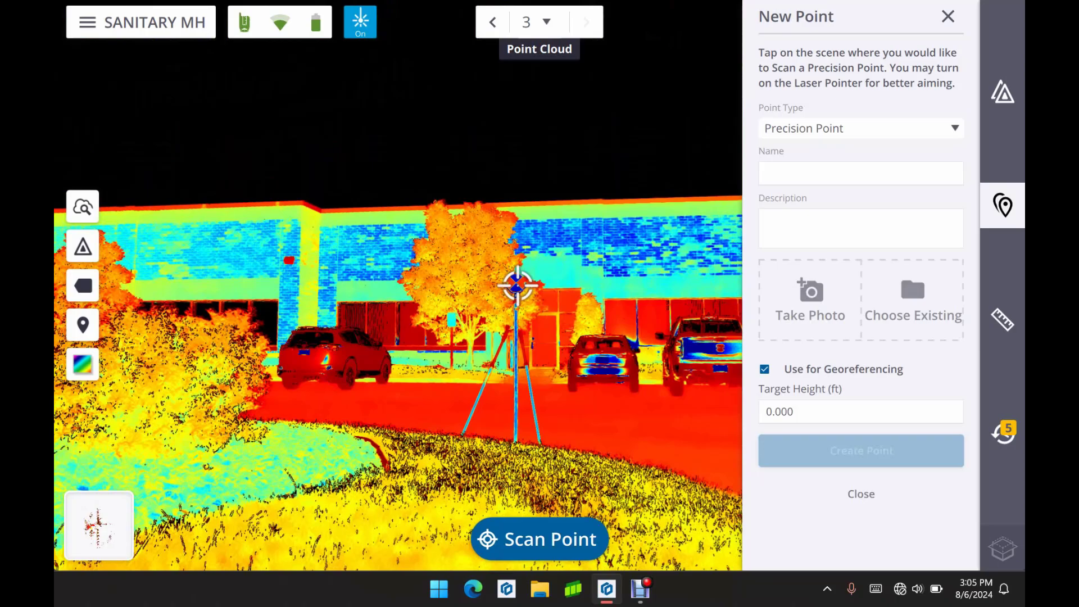
Name the next precision point T2 and attach a photo of target 2.
left_click(861, 173)
type("T2")
left_click(810, 307)
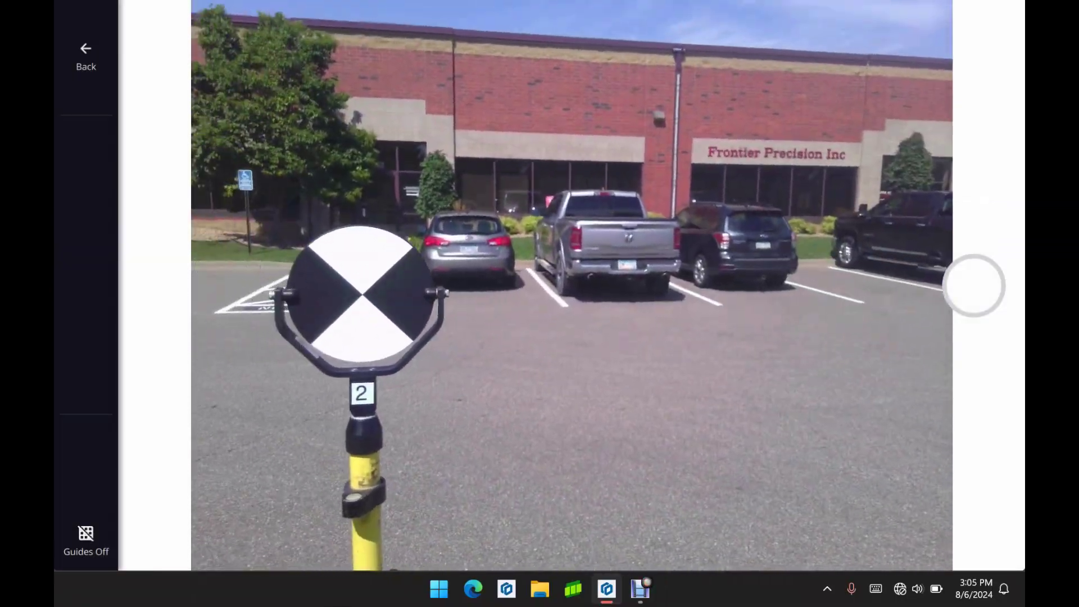
left_click(974, 286)
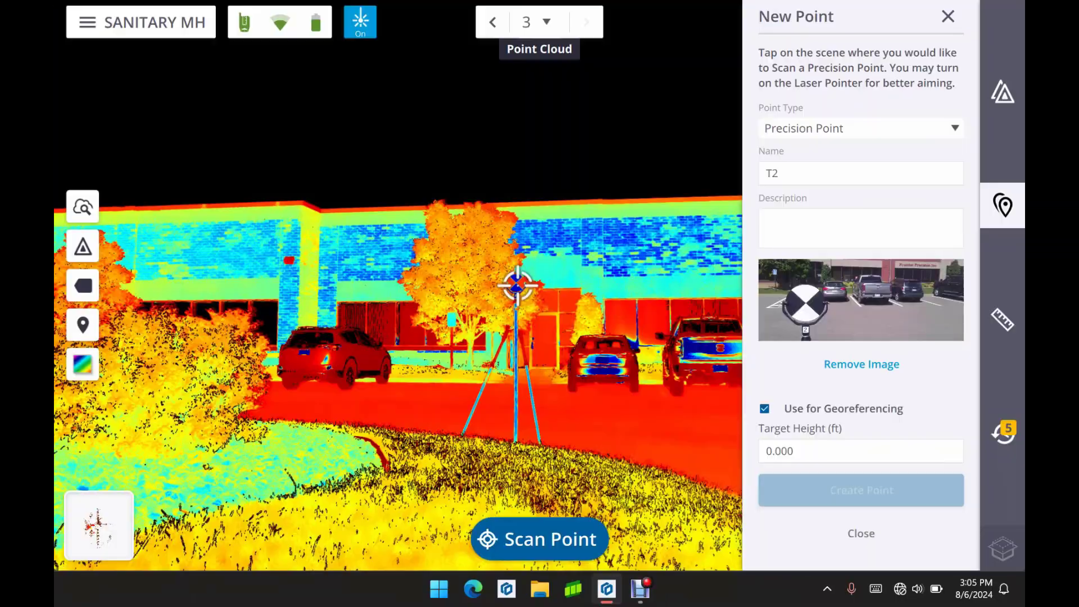
Aim at the centre of target 2's checkered pattern, scan it and create precision point T2.
scroll(518, 285, "up", 10)
left_click_drag(512, 174, 516, 284)
scroll(517, 286, "up", 5)
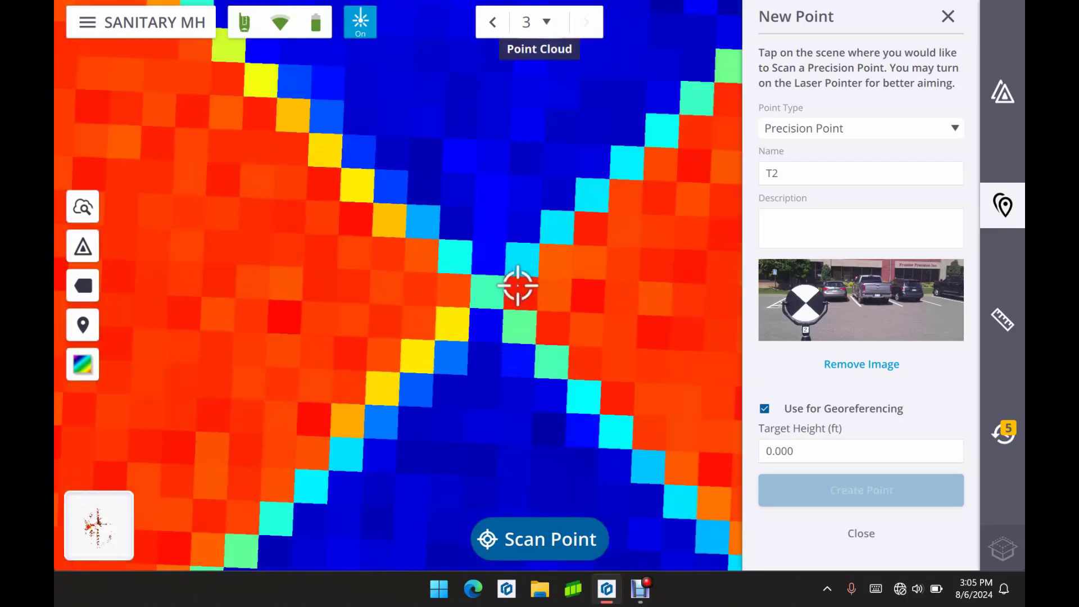
left_click(539, 539)
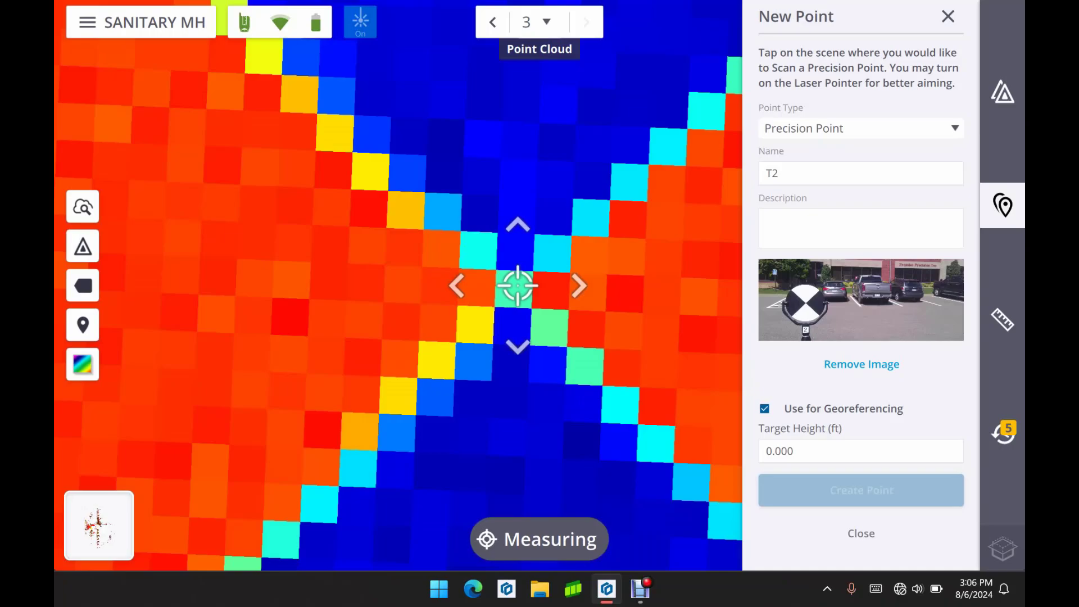
left_click(861, 521)
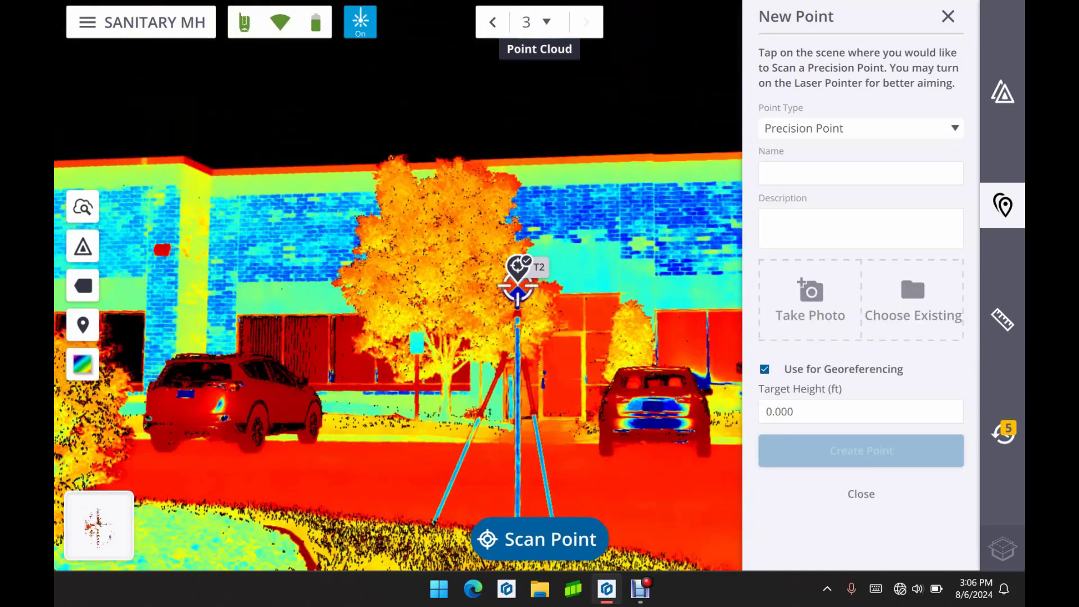
Locate target 1 in the scan, name the next precision point T1 and attach a photo of the target.
left_click_drag(696, 449, 517, 445)
scroll(517, 286, "up", 10)
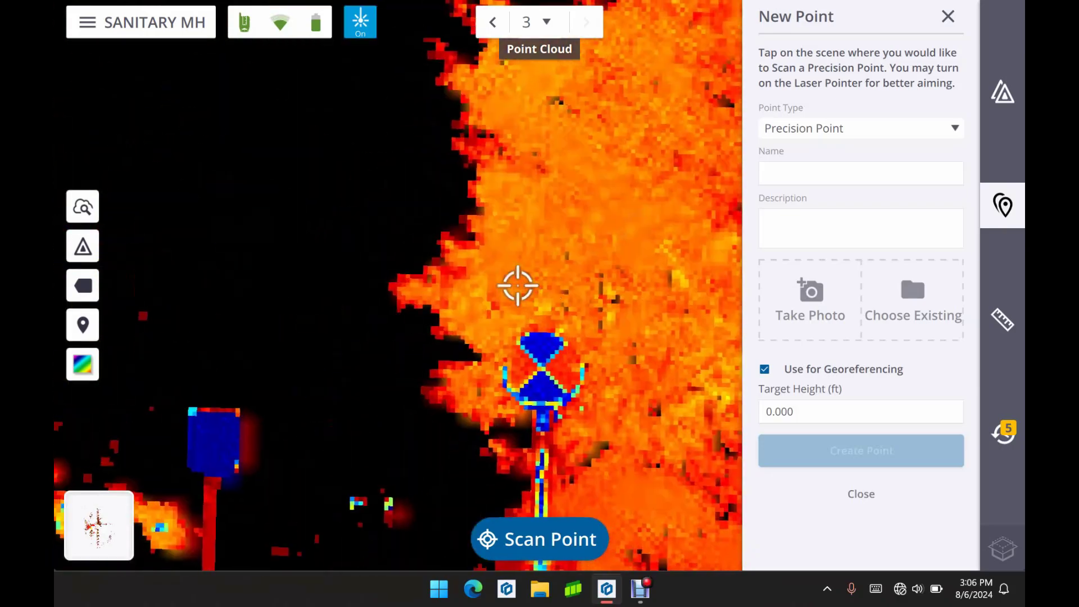
left_click_drag(540, 360, 517, 315)
left_click(861, 173)
type("T3")
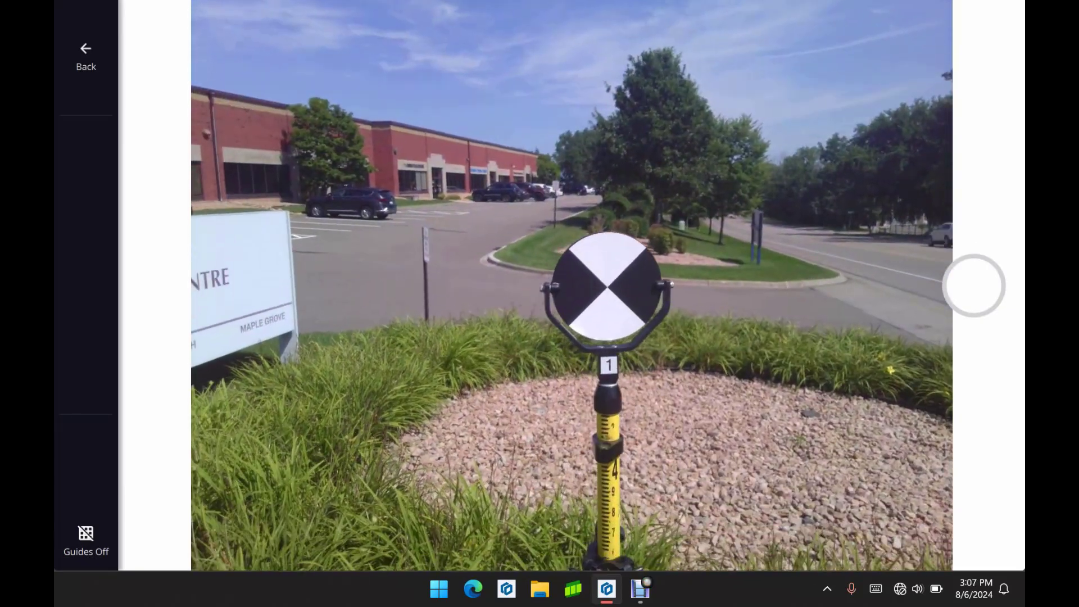
left_click(974, 286)
left_click(974, 288)
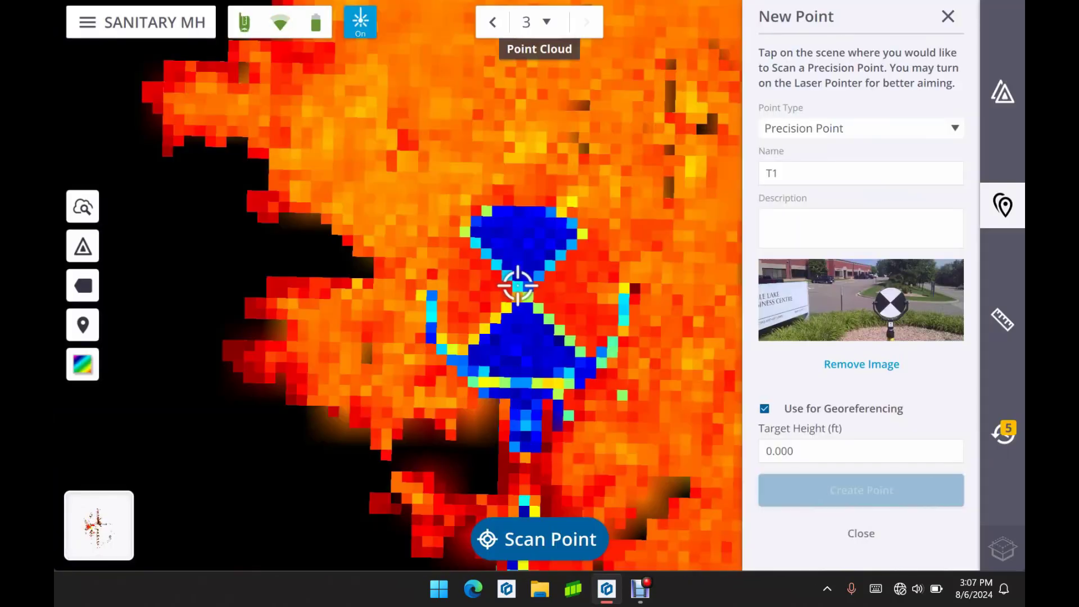
Aim at the centre of target 1's checkered pattern, scan it and create precision point T1.
scroll(517, 285, "up", 5)
scroll(518, 286, "up", 3)
left_click_drag(526, 272, 513, 325)
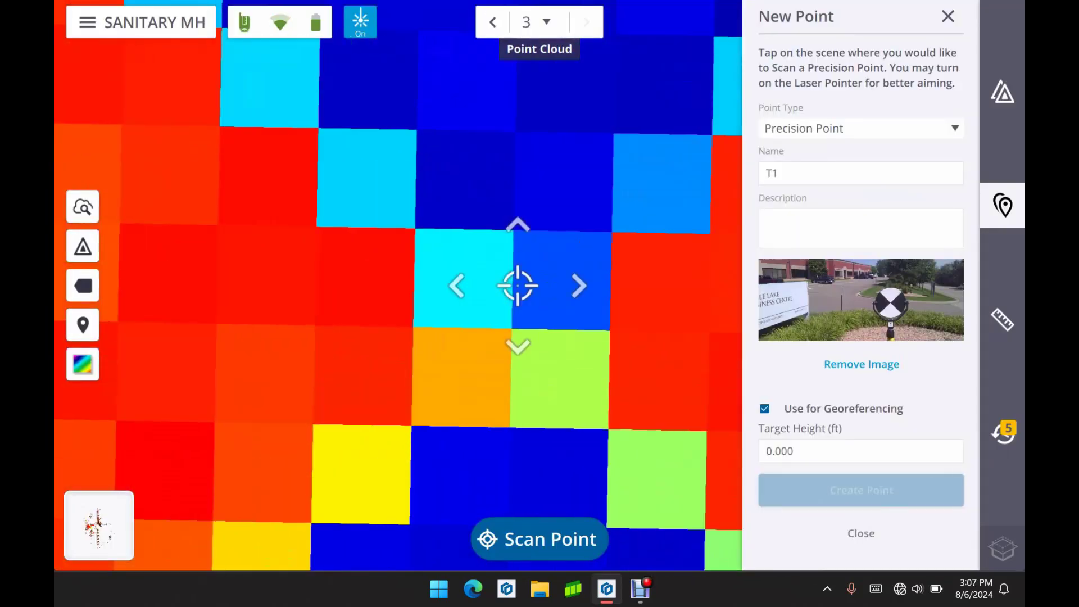
left_click(458, 286)
left_click(578, 286)
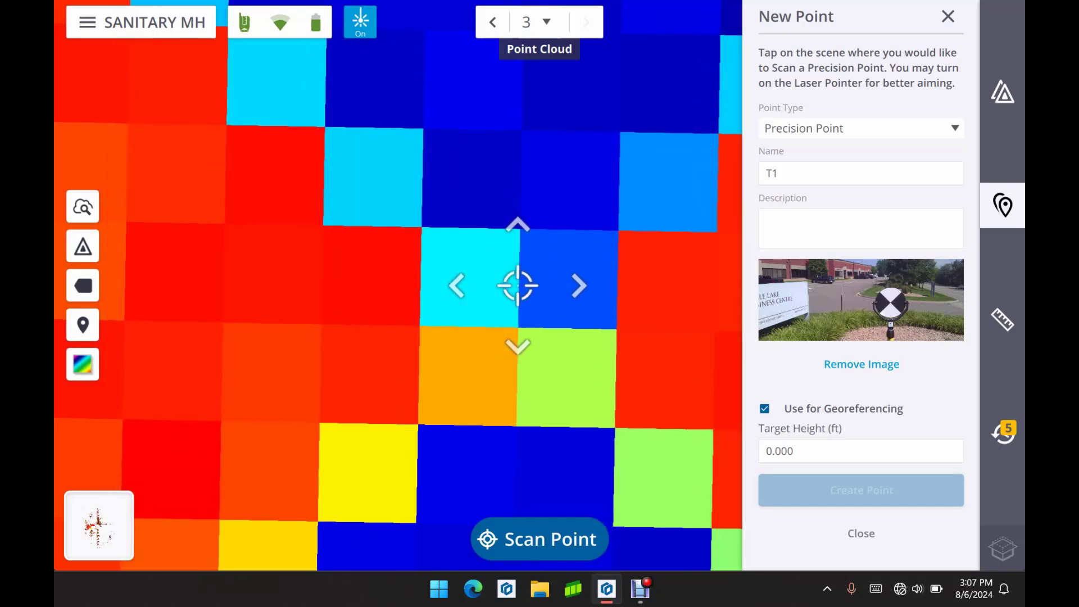
left_click(539, 539)
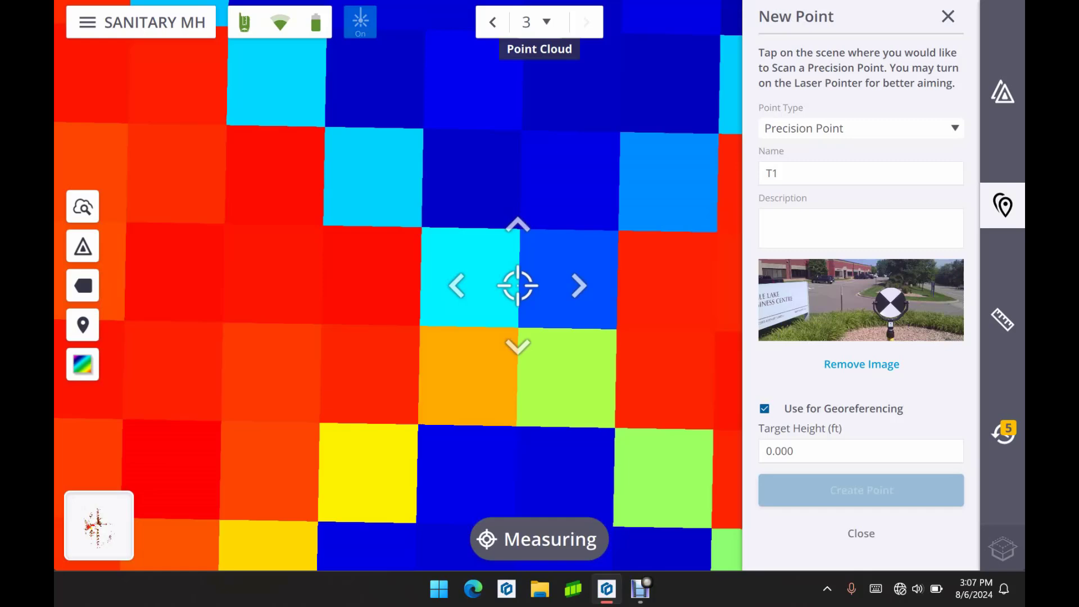
left_click(861, 521)
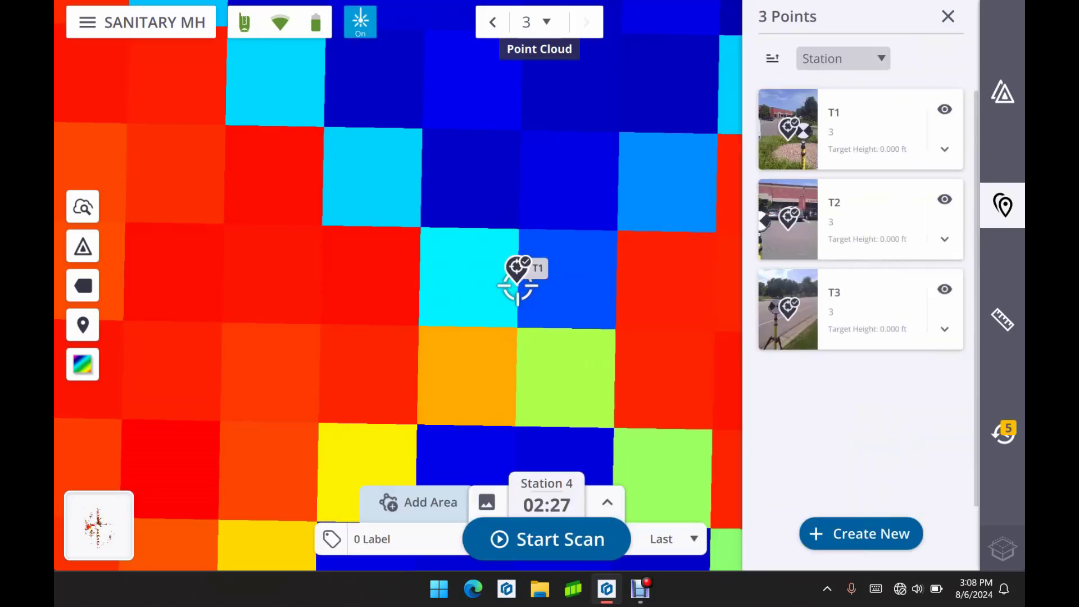
Start georeferencing the SANITARY MH project and skip its refinement.
left_click(87, 23)
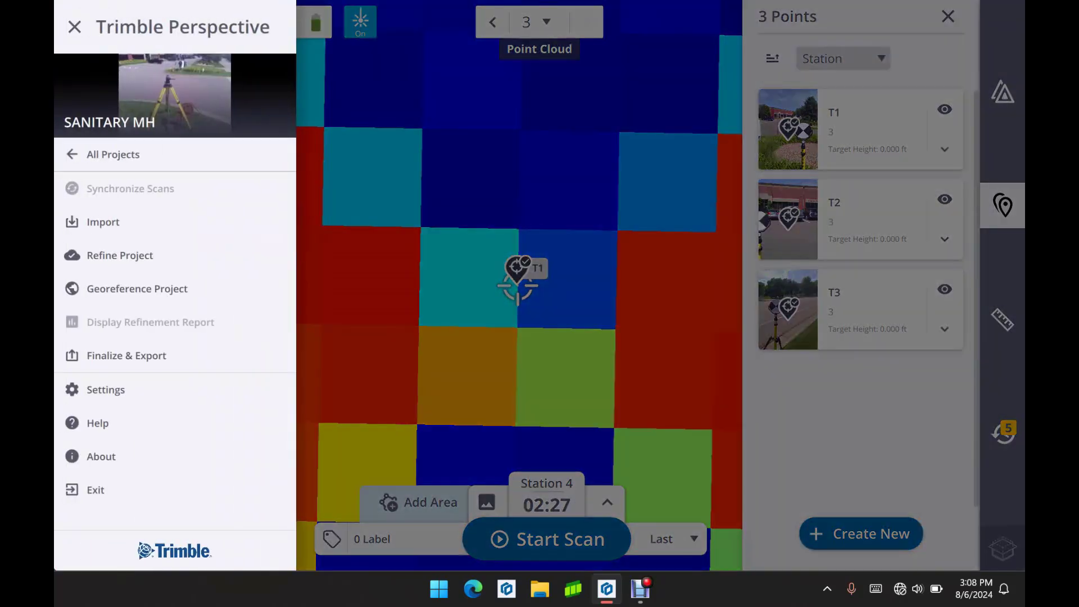
left_click(138, 289)
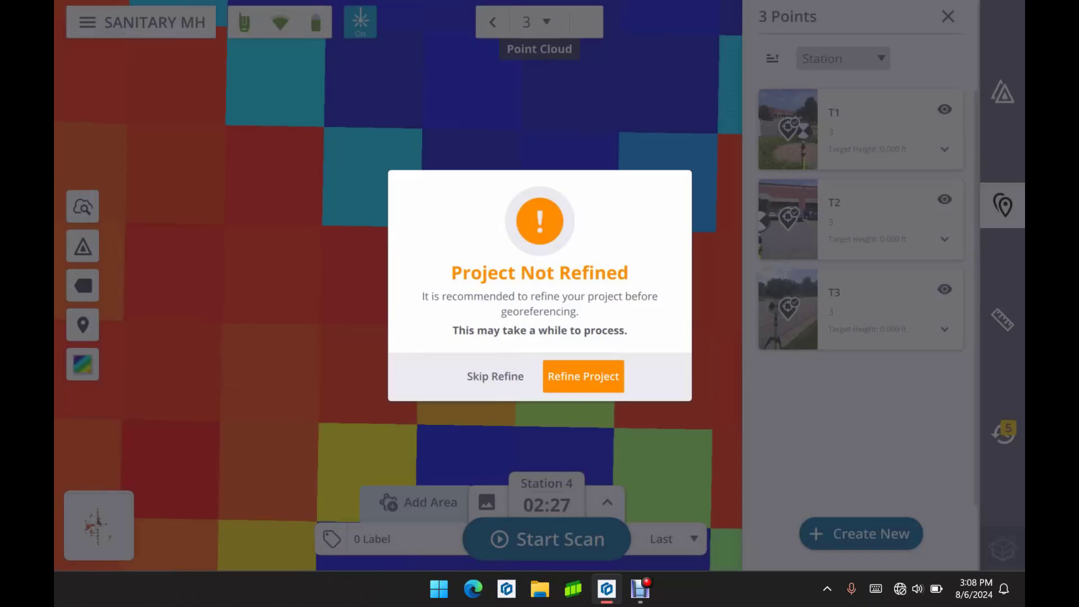
left_click(495, 376)
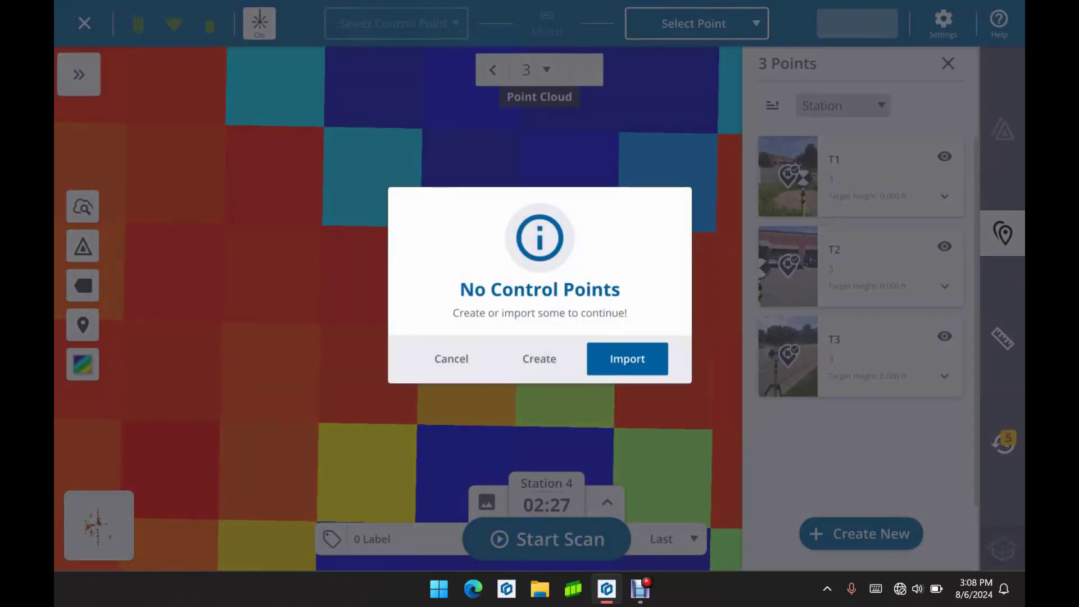
Import the control points from IS X9 MANHOLE 8-6-24.csv in Documents as comma-separated North, East, Elevation values in U.S. Survey Feet.
left_click(627, 358)
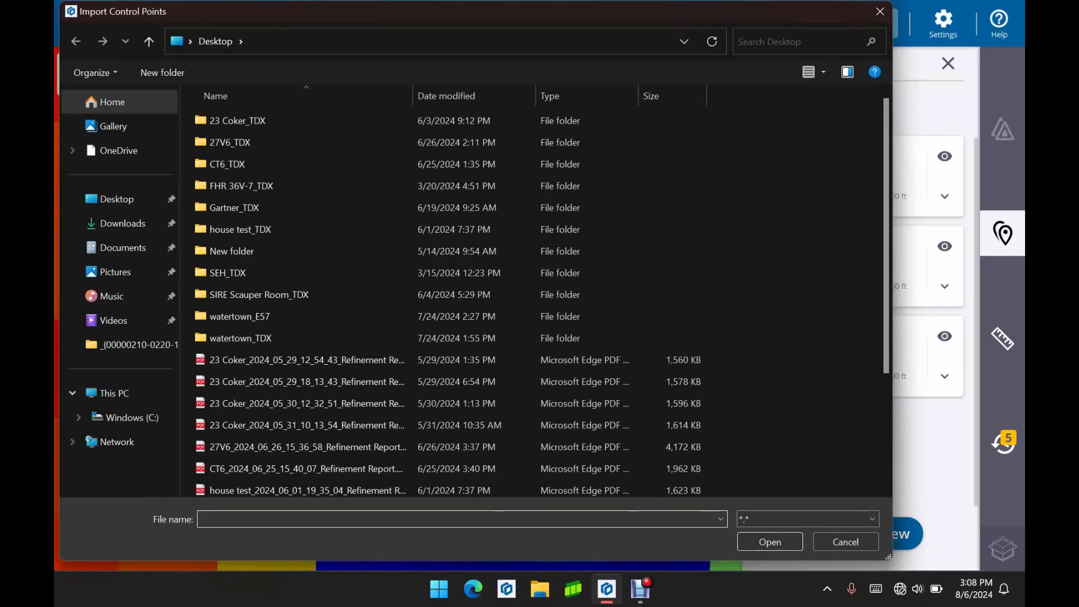
scroll(539, 298, "down", 2)
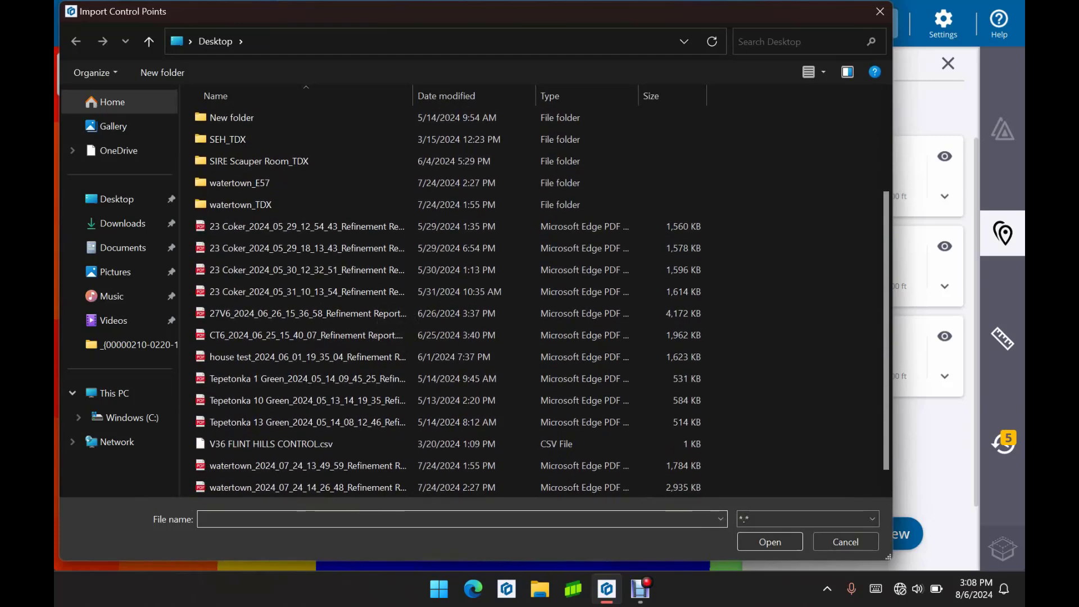
left_click(151, 250)
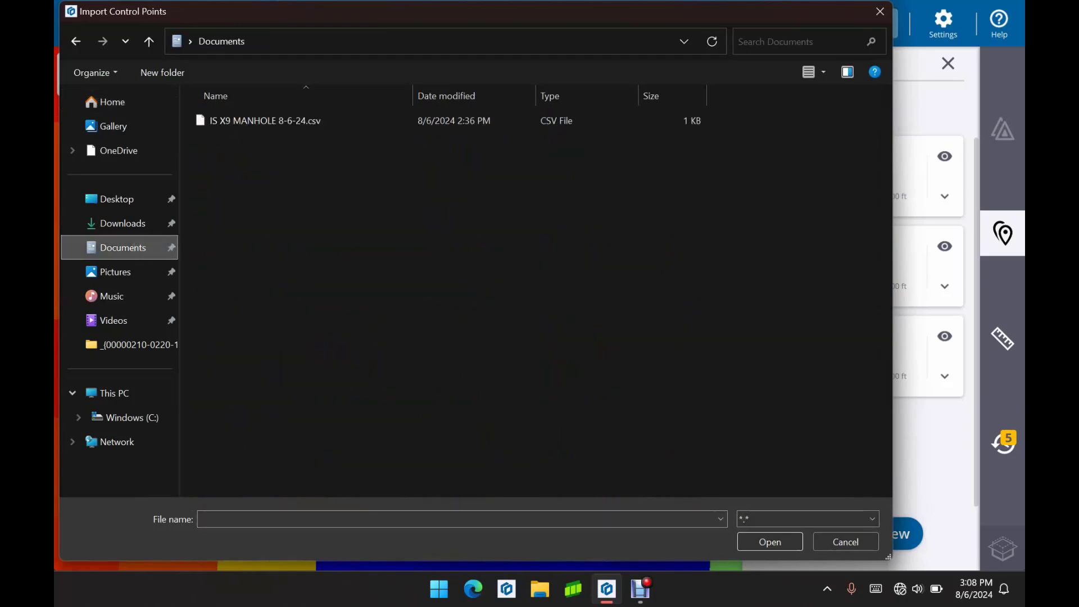
left_click(266, 121)
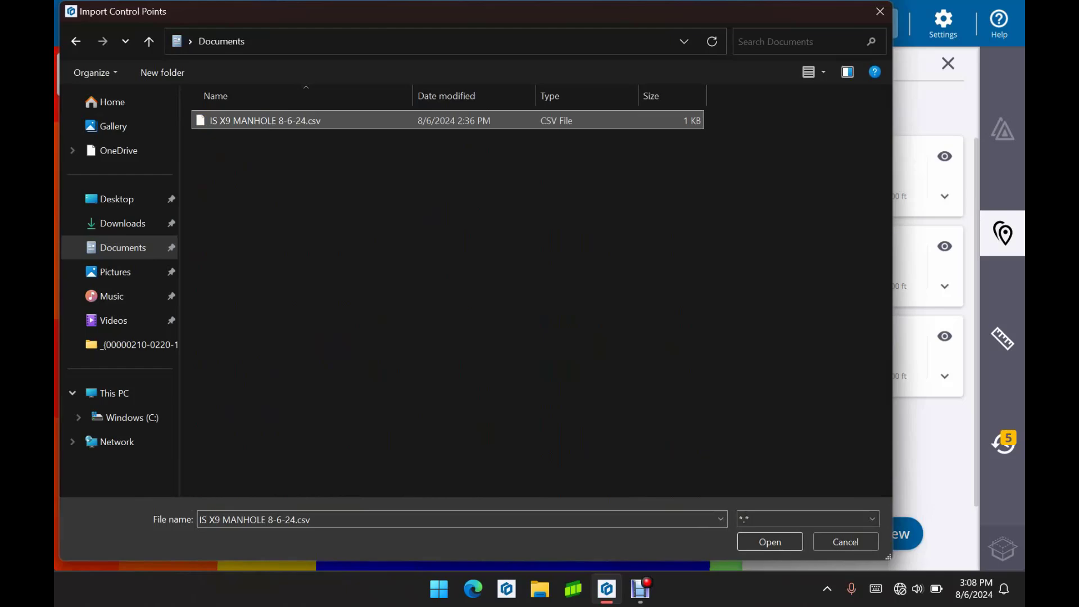
key("Return")
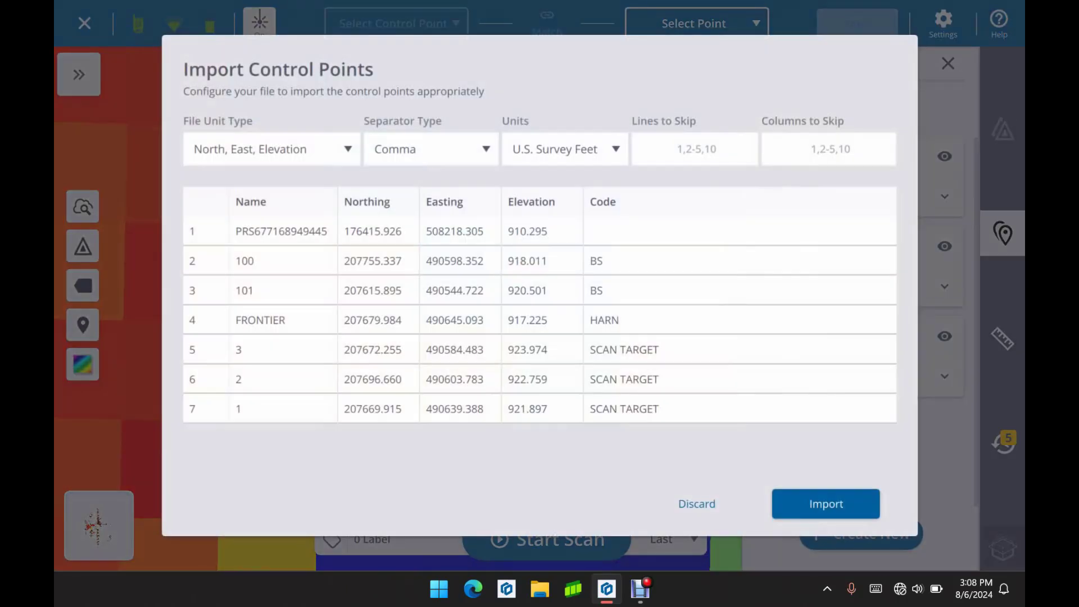
left_click(861, 505)
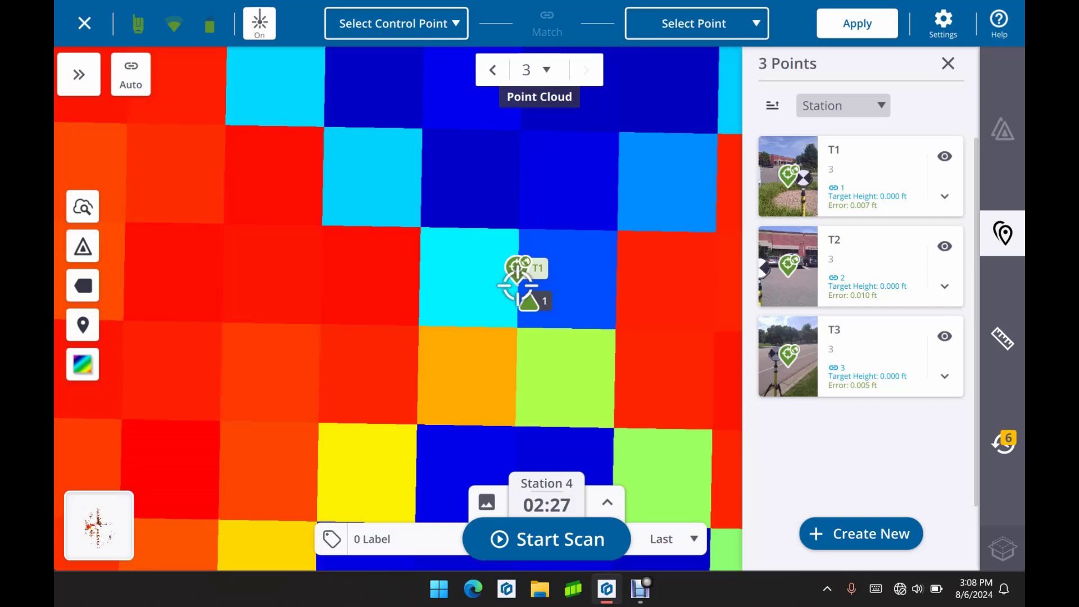
Close the points list and examine how T1, T2 and T3 sit on the control points in the overhead map.
left_click(948, 63)
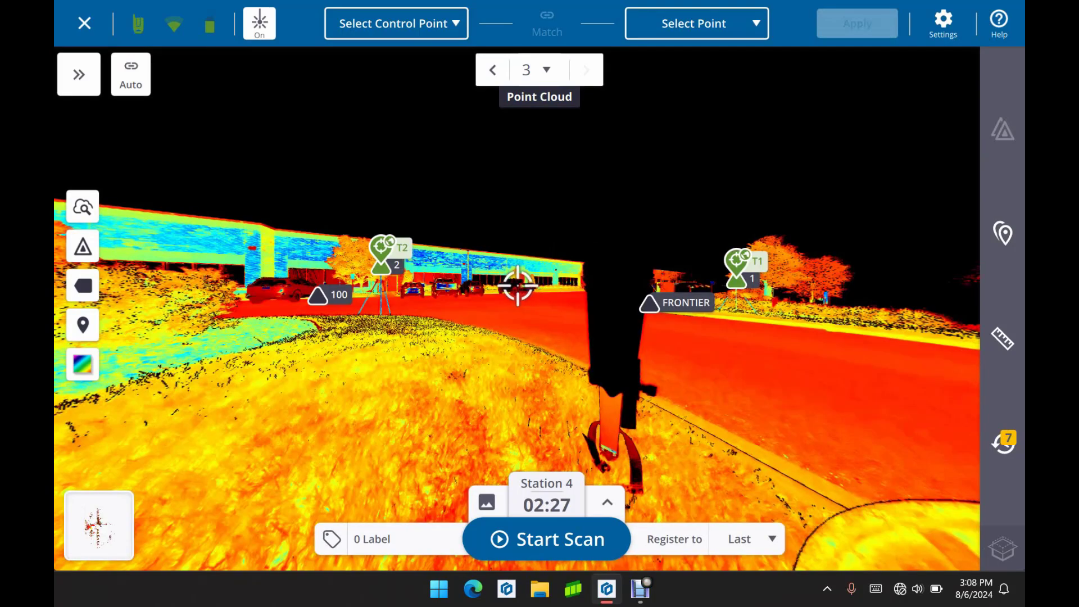
left_click(99, 525)
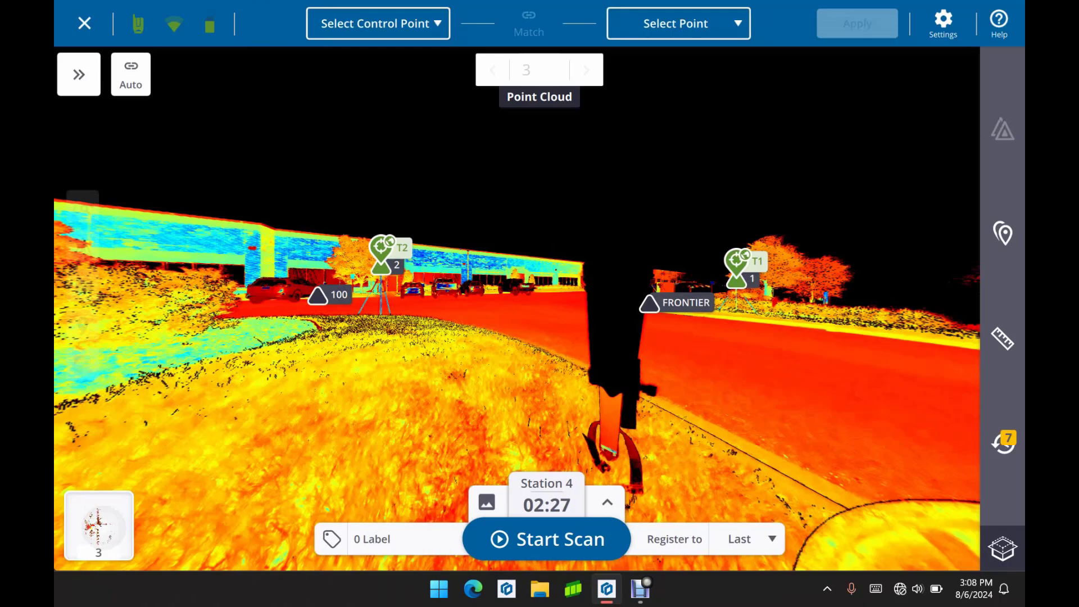
scroll(586, 218, "up", 6)
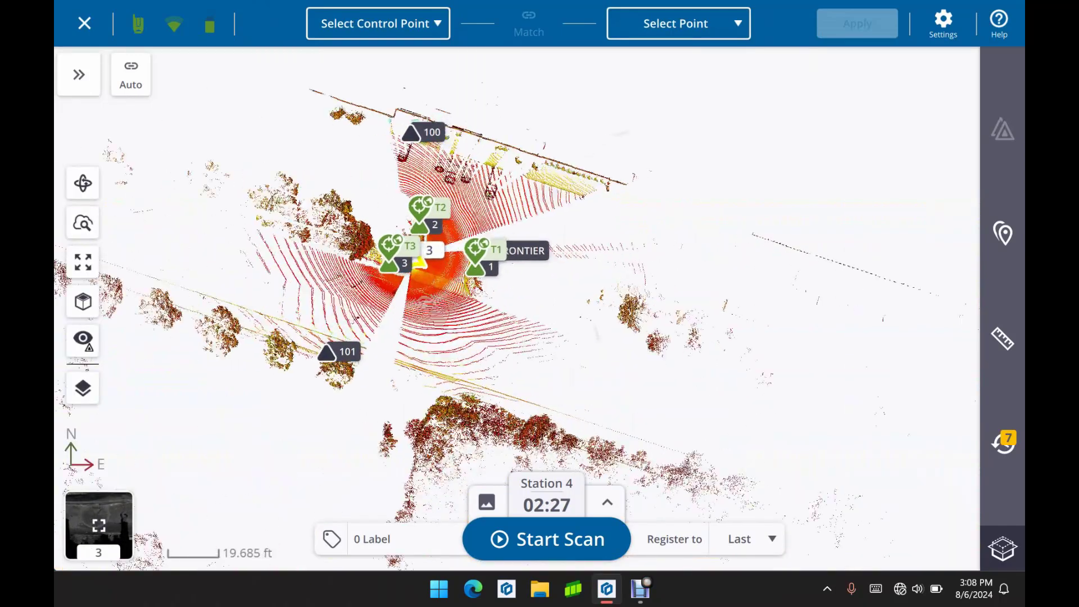
left_click_drag(472, 270, 584, 286)
left_click_drag(707, 330, 795, 346)
scroll(689, 279, "up", 4)
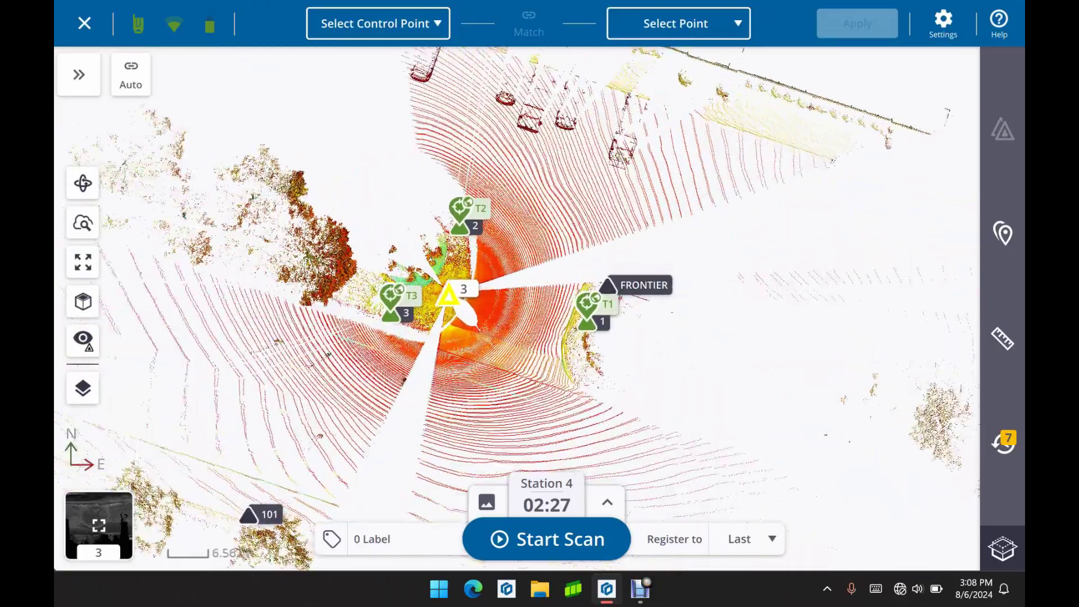
left_click_drag(691, 315, 902, 316)
scroll(741, 291, "up", 4)
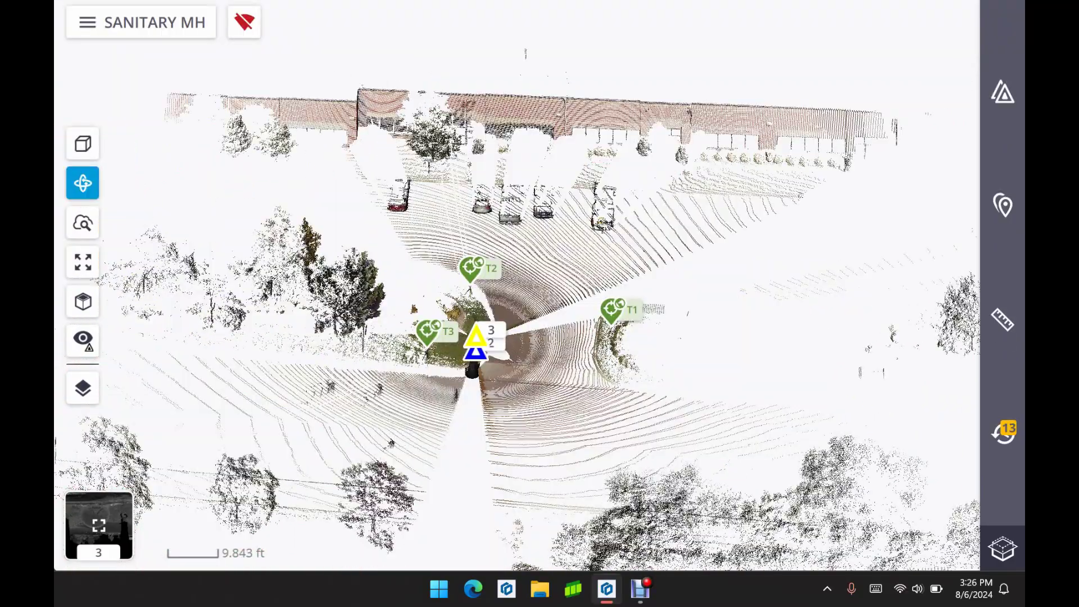
Inspect the coloured point cloud from above and from the side, following the manhole shaft below stations 2 and 3.
scroll(414, 361, "up", 5)
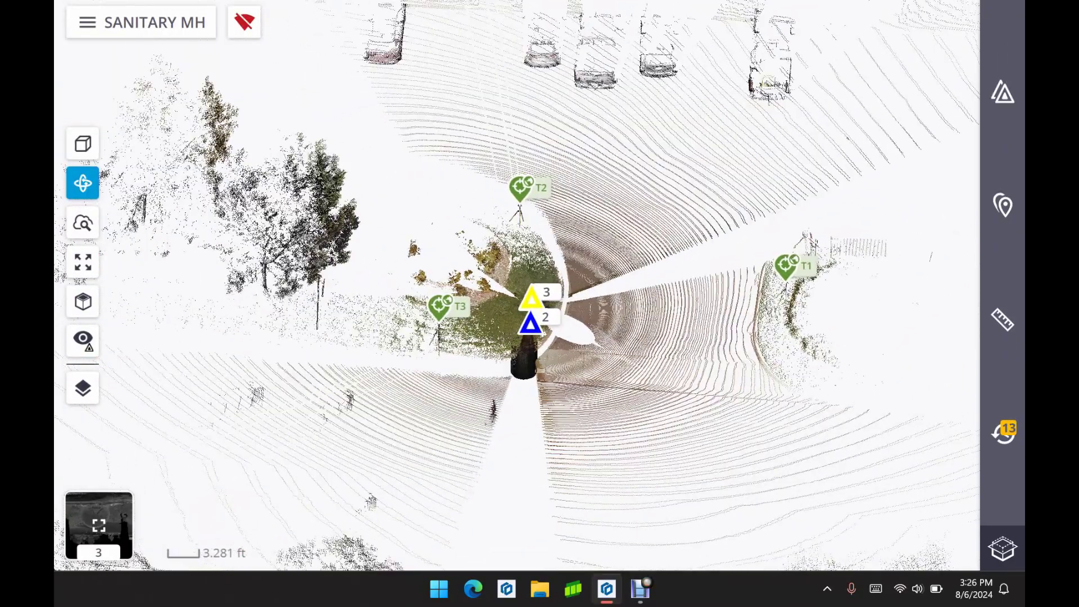
scroll(531, 304, "up", 3)
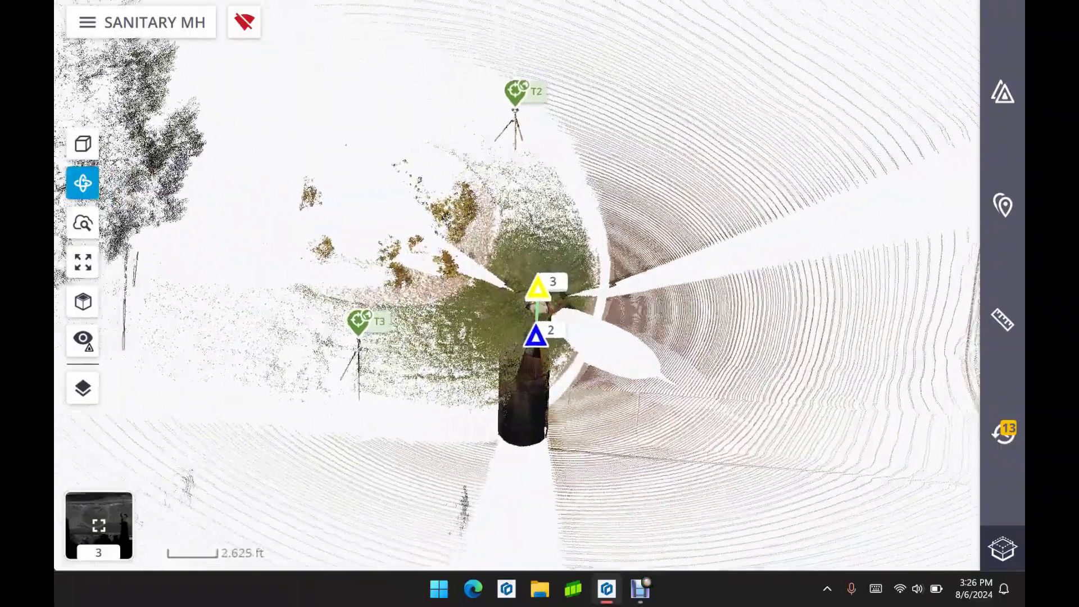
left_click_drag(562, 348, 590, 164)
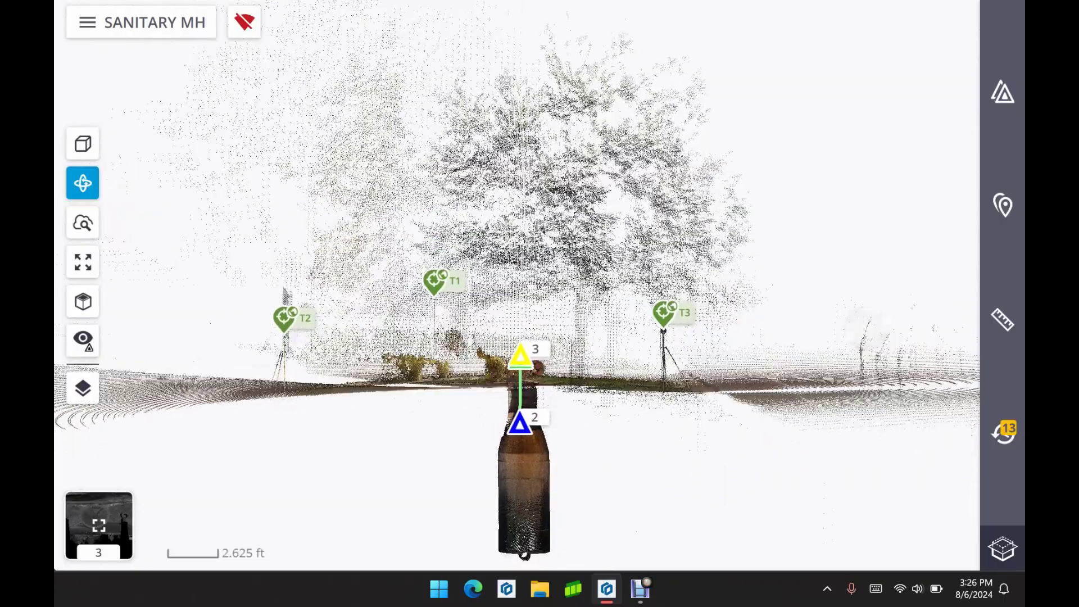
middle_click_drag(514, 378, 521, 231)
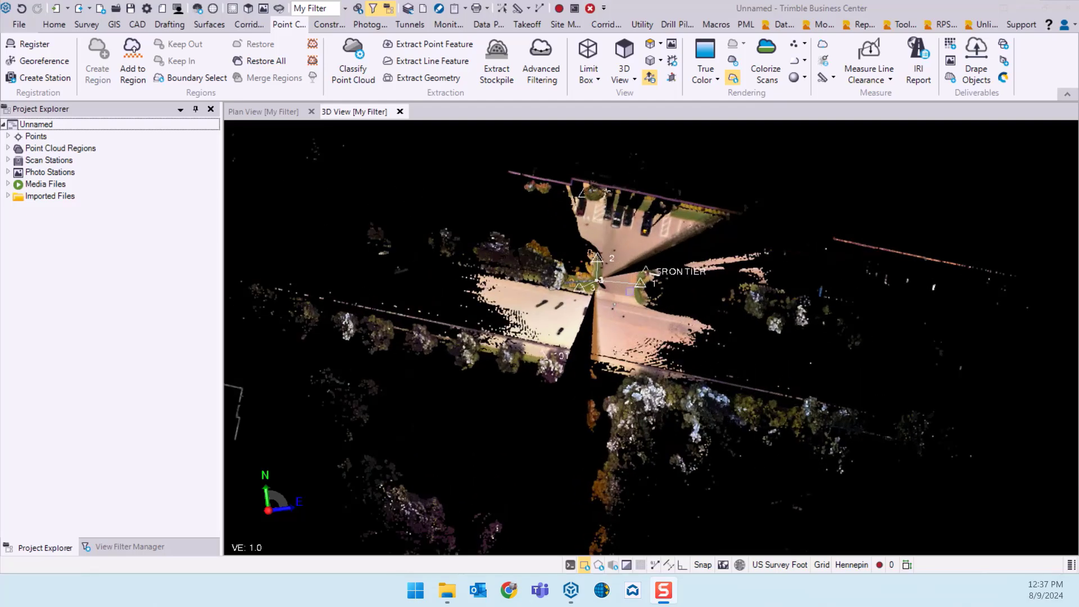
In Trimble Business Center, examine the point cloud around the scan station in 3D and close in on target 1.
scroll(631, 322, "up", 5)
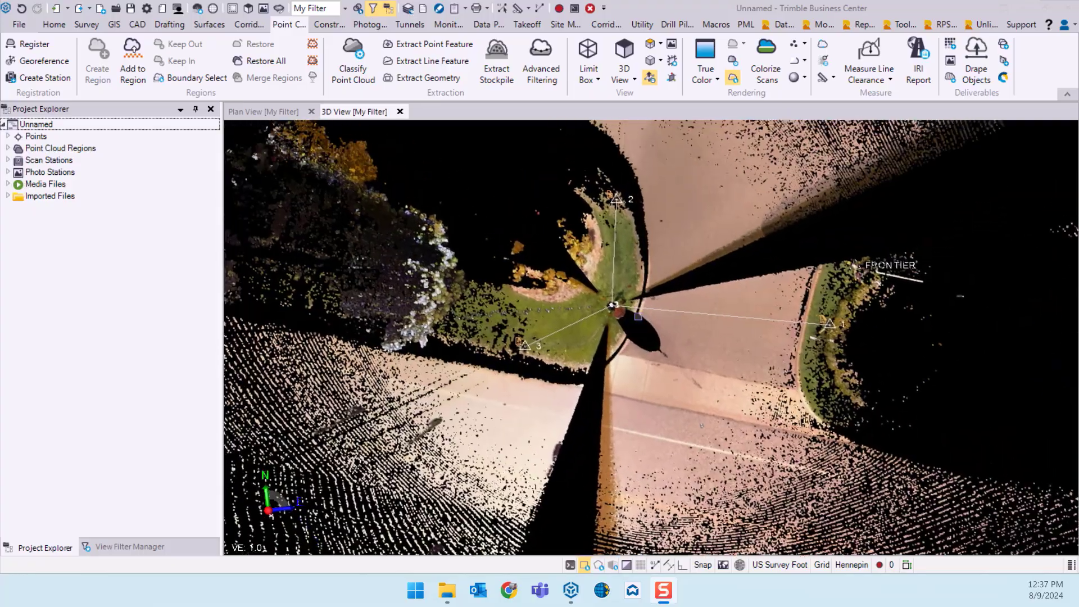
right_click_drag(631, 322, 610, 338)
middle_click_drag(610, 338, 619, 313)
scroll(620, 313, "down", 3)
right_click_drag(675, 320, 794, 341)
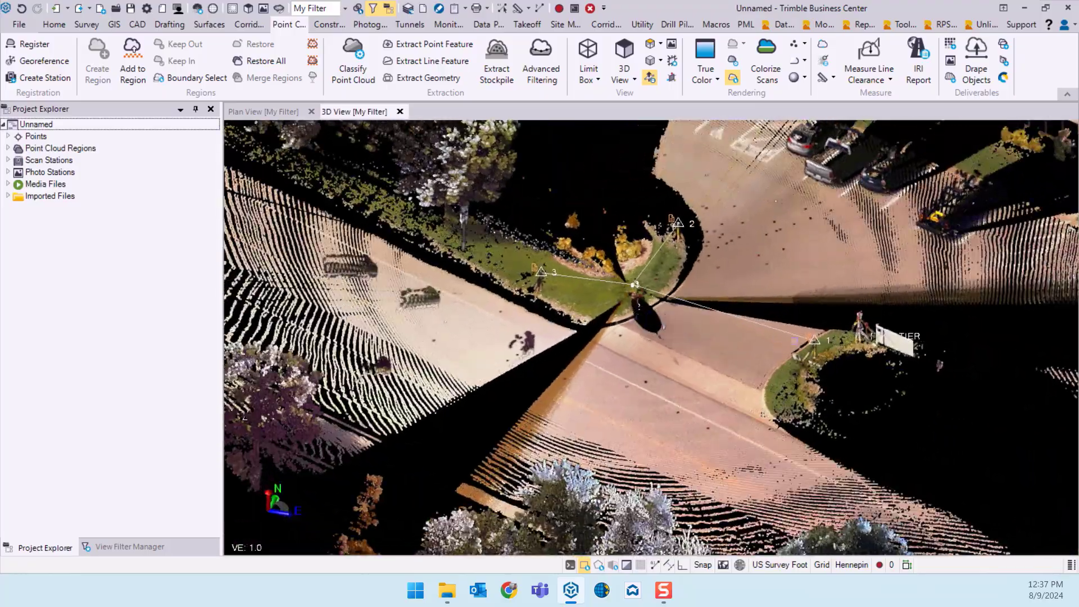
scroll(832, 347, "up", 4)
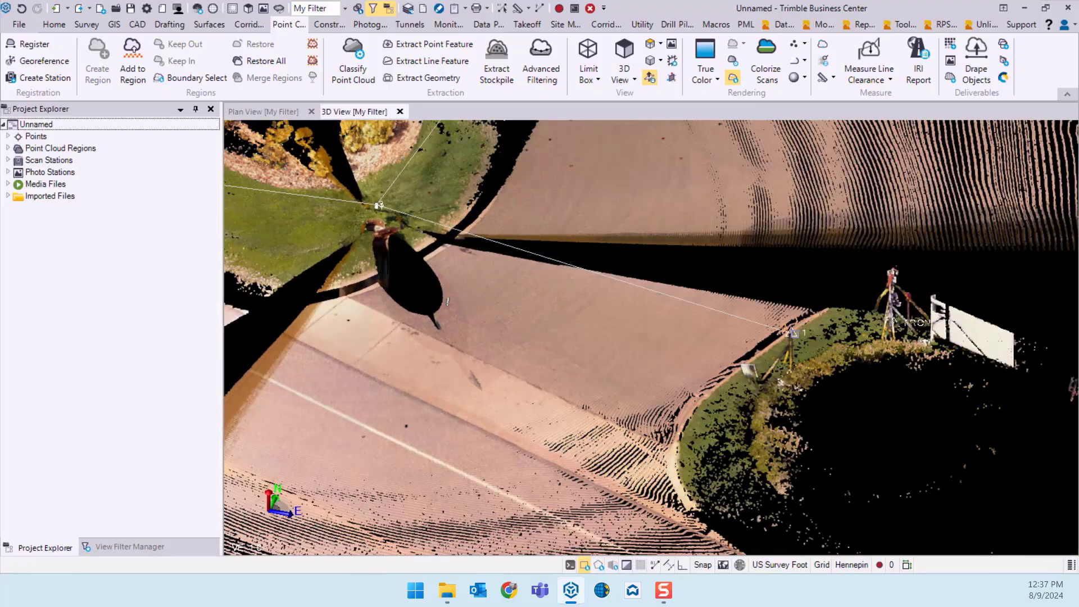
scroll(794, 334, "up", 3)
right_click_drag(795, 334, 1016, 323)
scroll(834, 348, "up", 4)
scroll(755, 333, "up", 3)
right_click_drag(755, 333, 785, 314)
scroll(785, 315, "up", 5)
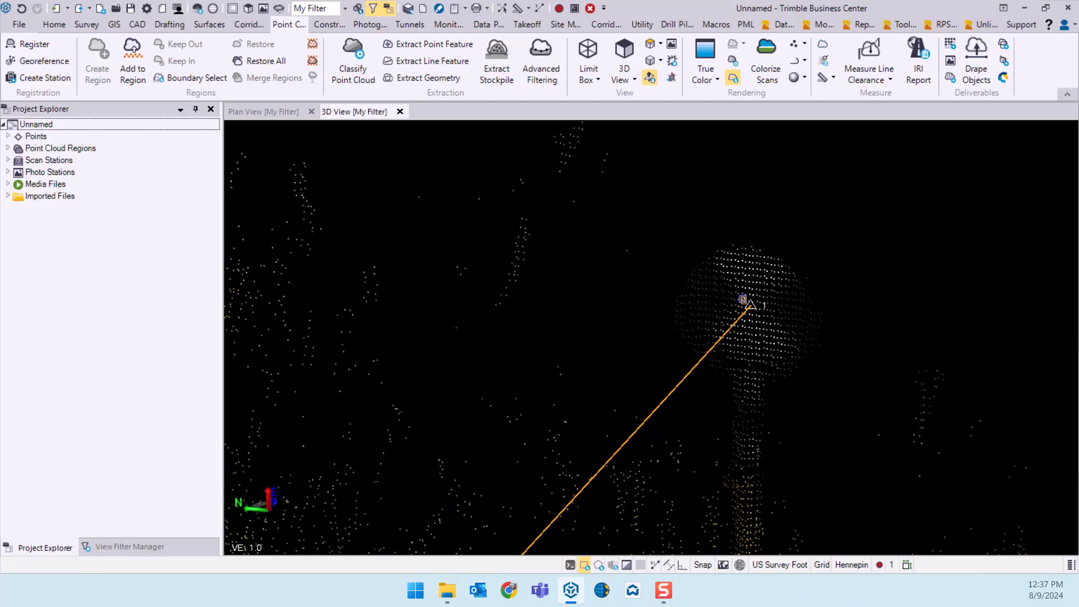
Select the media marker at target 1, view its attached photo t1.jpg and close the photo.
left_click(743, 300)
left_click(799, 337)
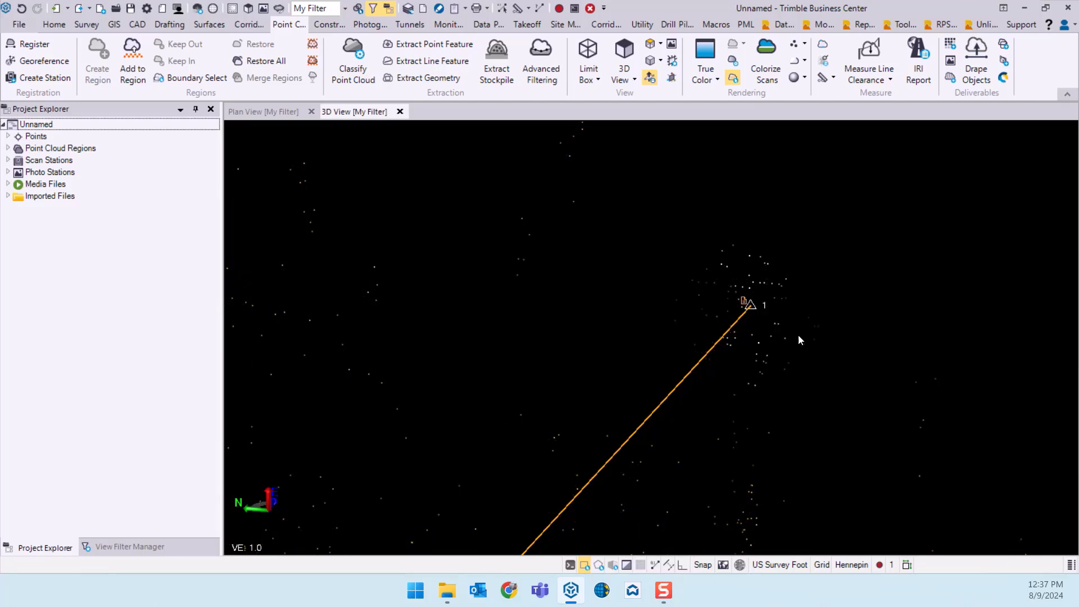
right_click(805, 304)
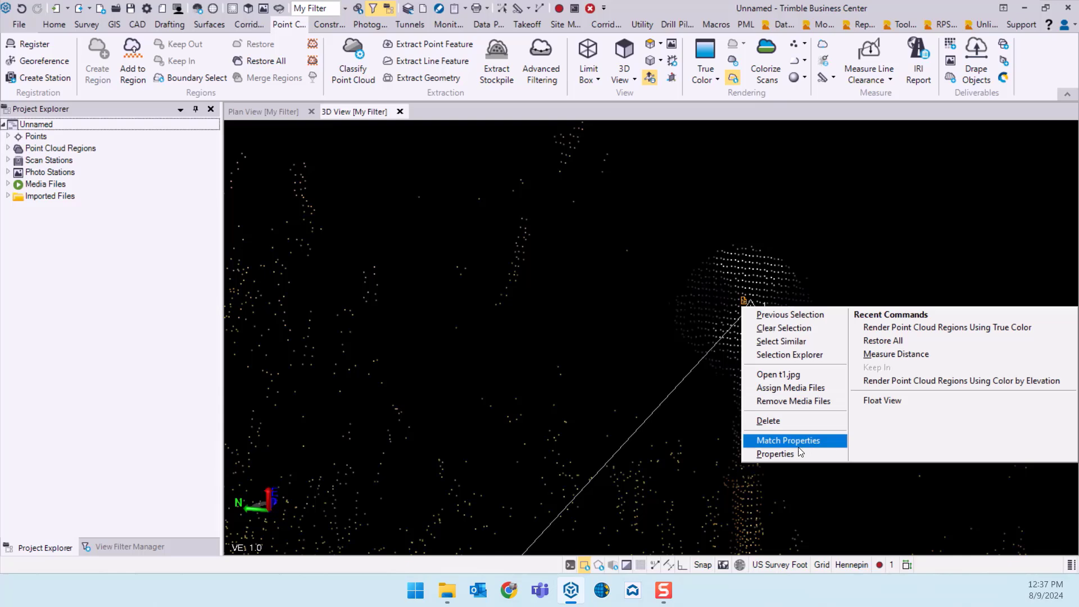
left_click(779, 374)
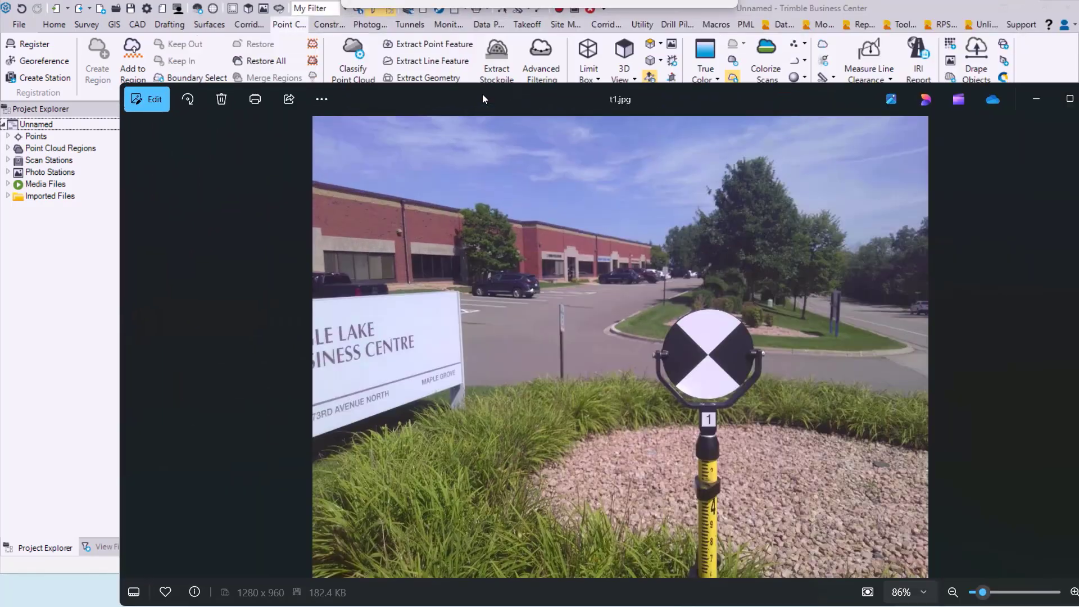
left_click_drag(482, 93, 465, 99)
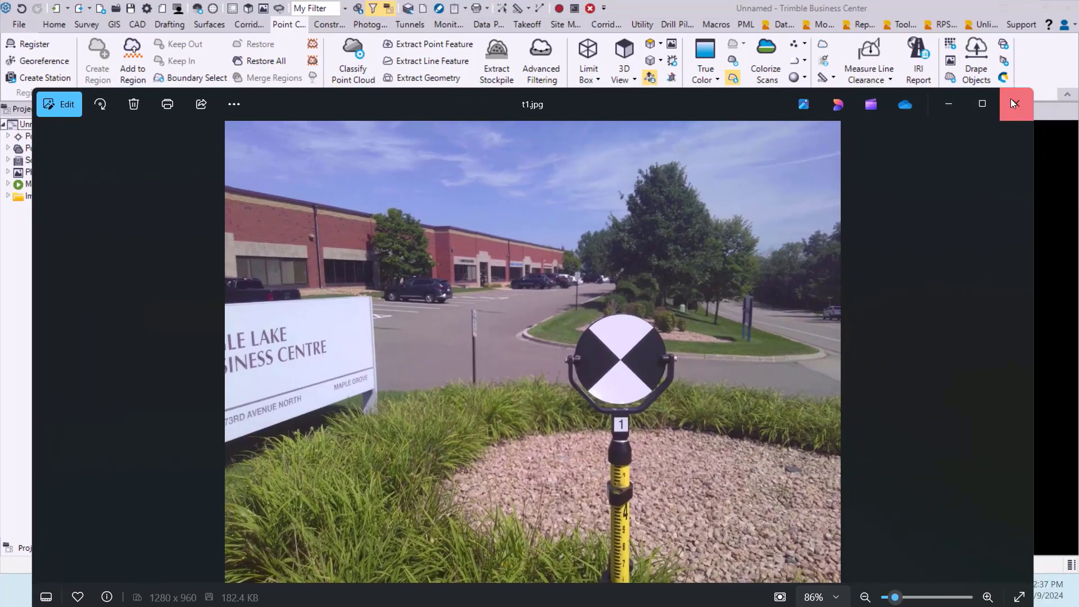
left_click(1014, 103)
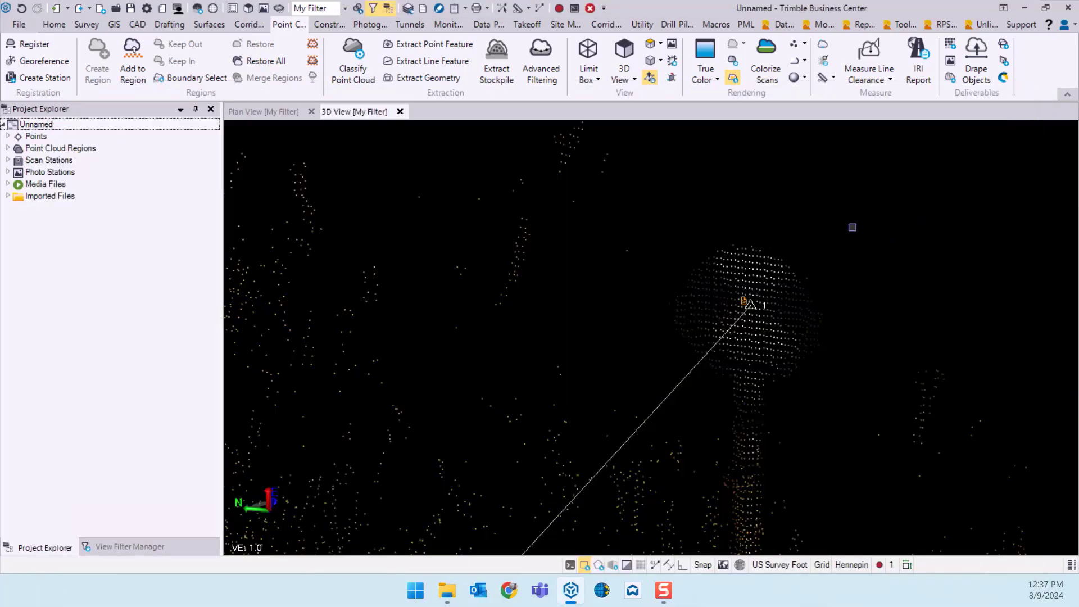
Keep in only a rectangular area of the point cloud around the open manhole and its lid, and view the shaft from the side.
scroll(671, 293, "down", 4)
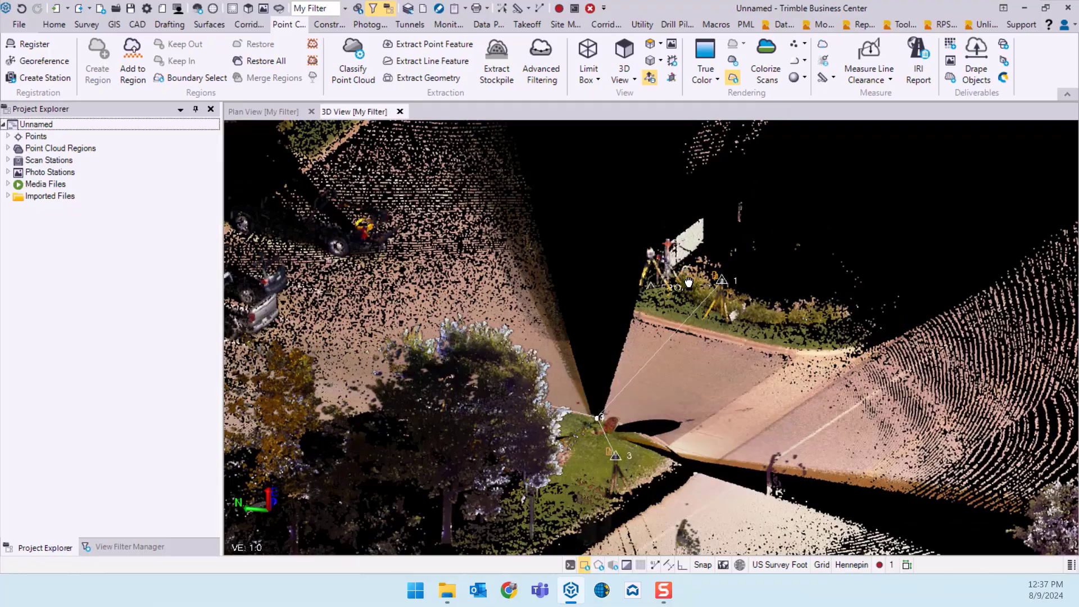
middle_click_drag(672, 293, 700, 226)
scroll(665, 361, "up", 8)
right_click_drag(646, 354, 588, 400)
middle_click_drag(588, 399, 660, 288)
left_click_drag(567, 209, 745, 372)
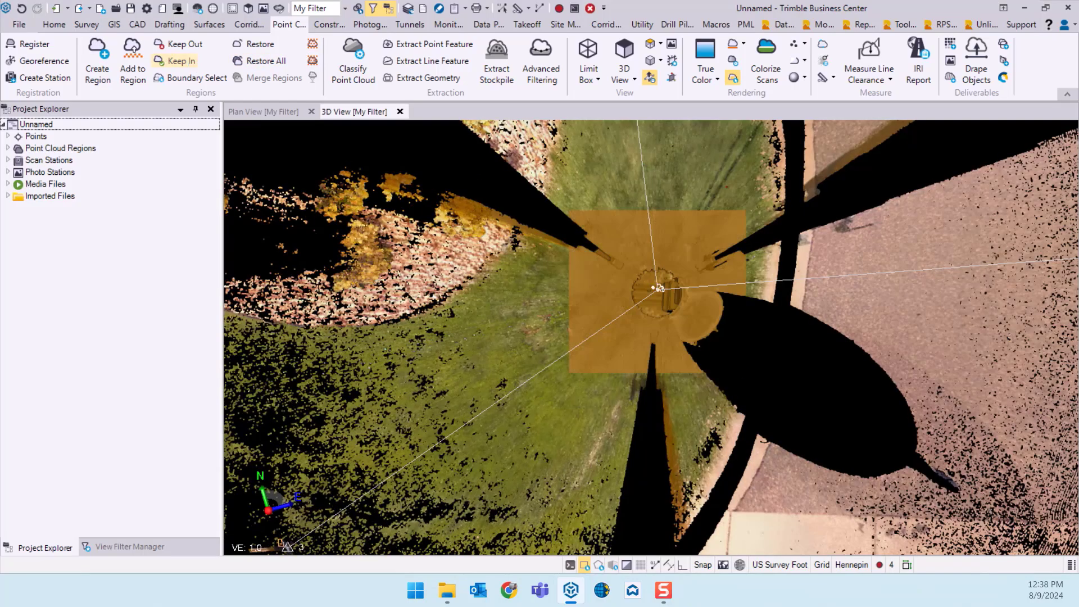
left_click(181, 61)
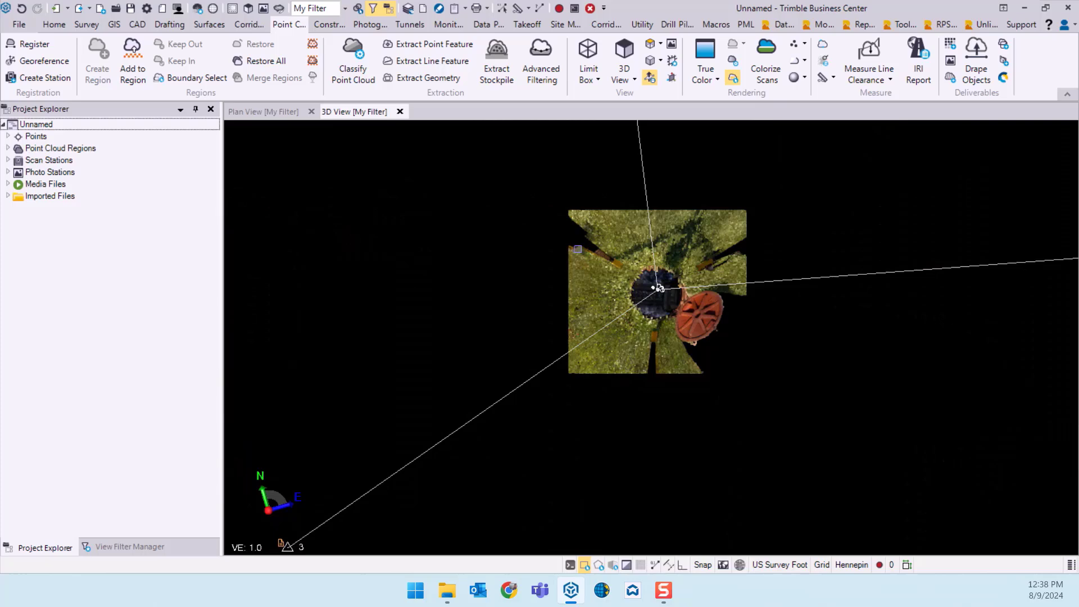
middle_click_drag(665, 343, 648, 212)
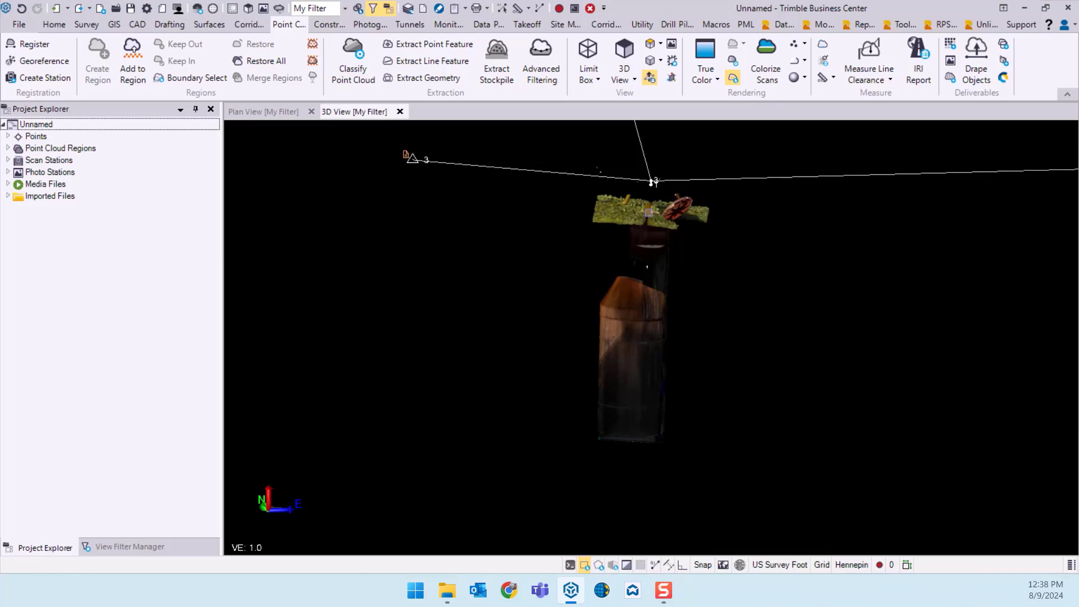
Render the isolated manhole point cloud with Color by Elevation.
left_click(712, 83)
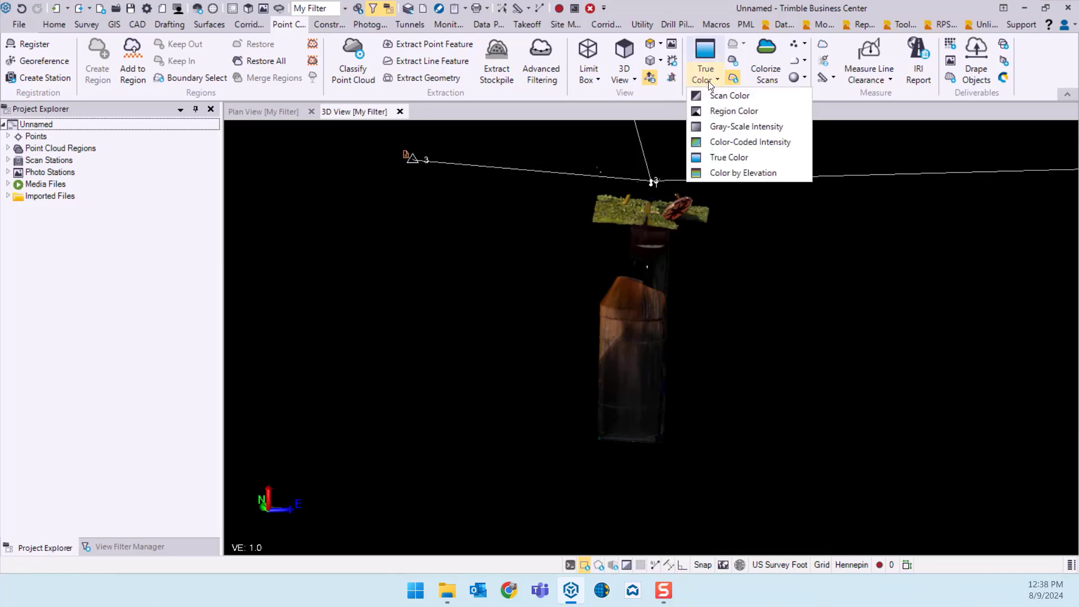
left_click(756, 175)
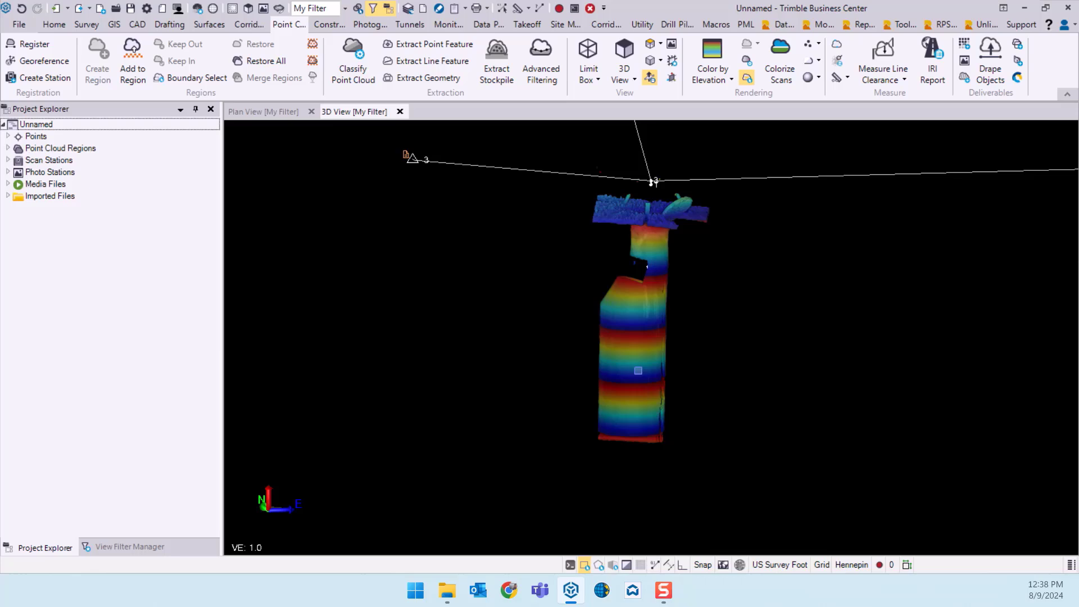
middle_click_drag(641, 340, 579, 337)
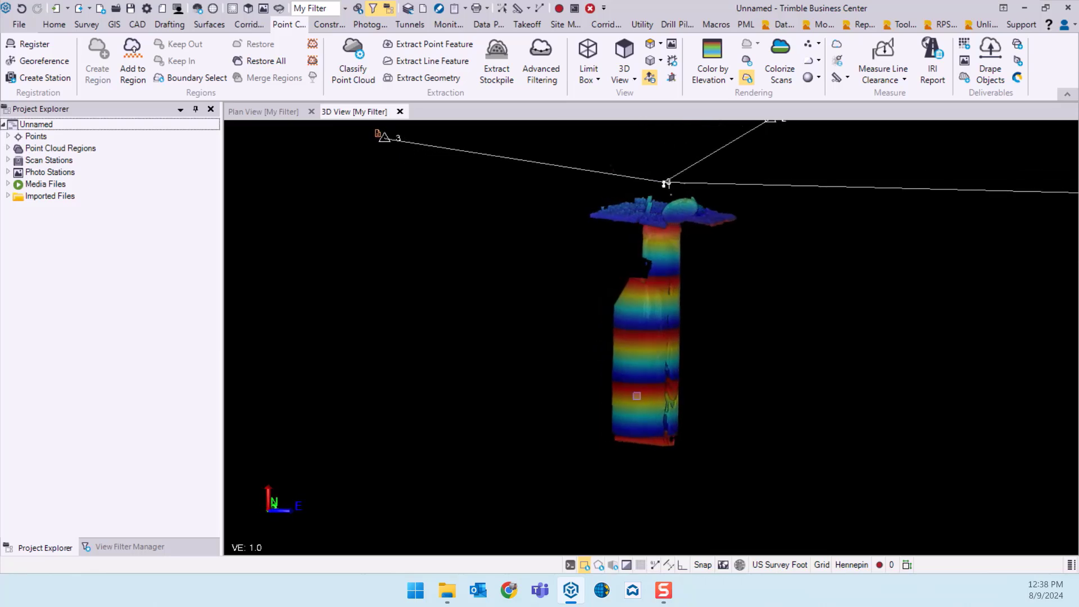
Examine the channel and pipe opening at the base of the manhole shaft from several sides, and the shaft as a whole.
scroll(636, 396, "up", 5)
middle_click_drag(684, 386, 643, 284)
scroll(640, 368, "up", 5)
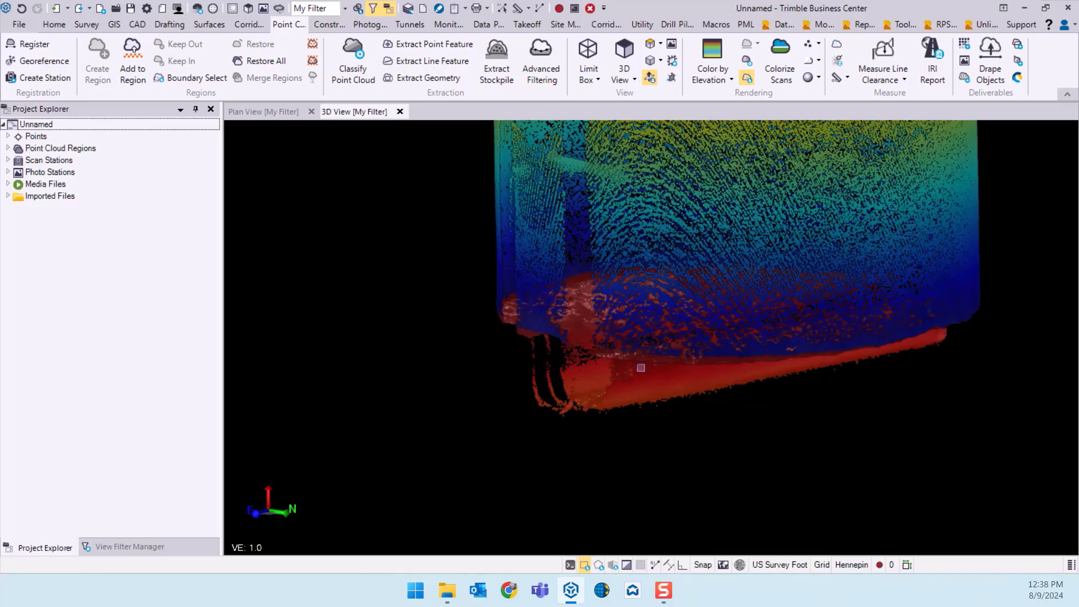
middle_click_drag(641, 368, 730, 370)
scroll(602, 374, "up", 3)
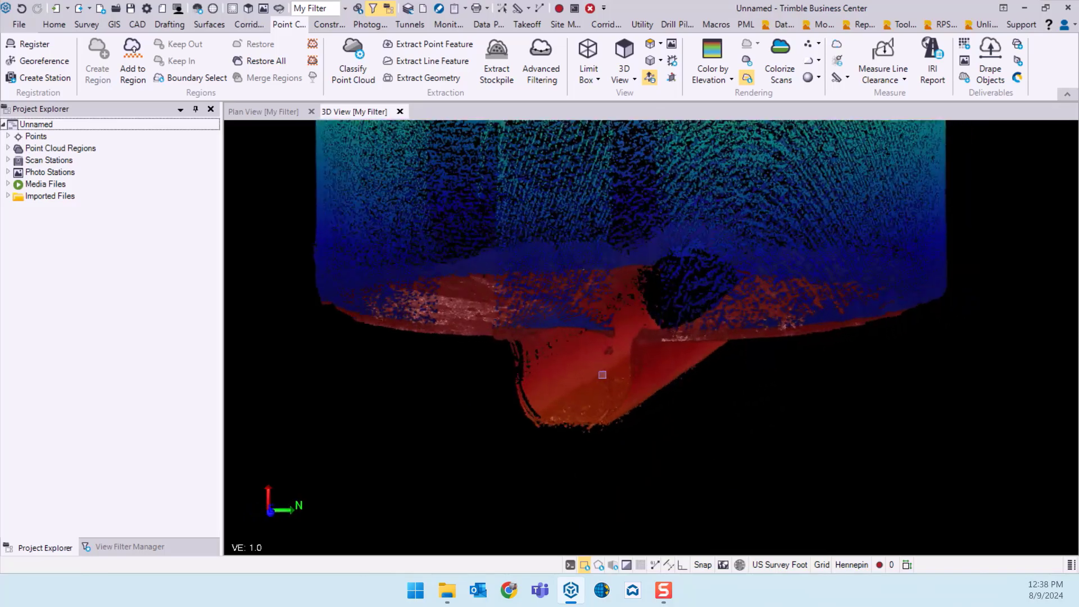
middle_click_drag(602, 374, 630, 369)
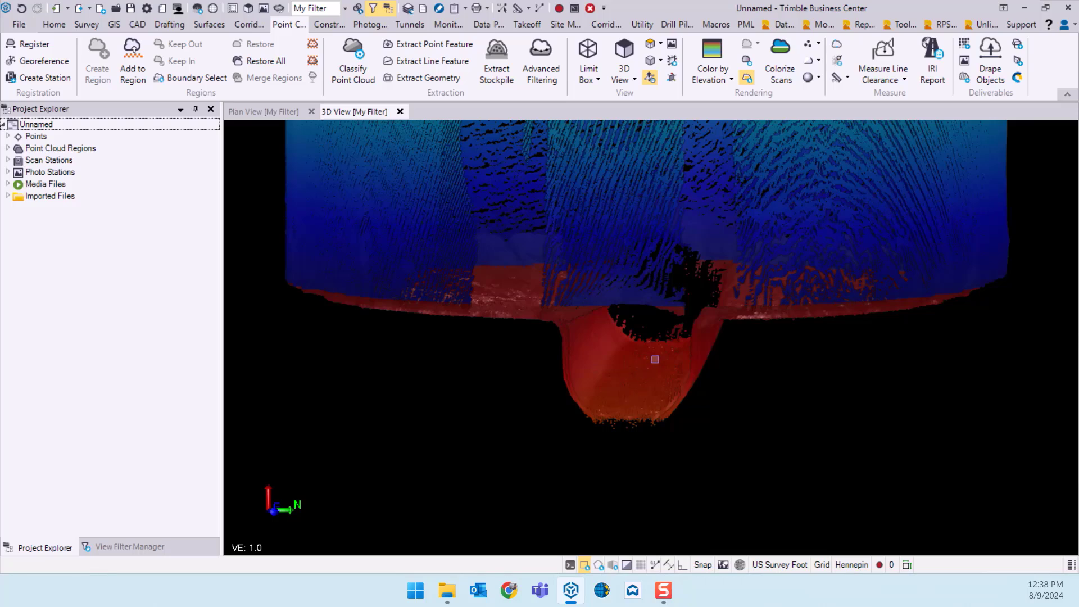
mouse_move(655, 359)
middle_mouse_down()
mouse_move(657, 386)
mouse_move(621, 344)
mouse_move(584, 350)
mouse_move(646, 344)
middle_mouse_up()
scroll(656, 386, "up", 4)
scroll(657, 385, "down", 6)
scroll(700, 339, "up", 5)
scroll(699, 339, "down", 3)
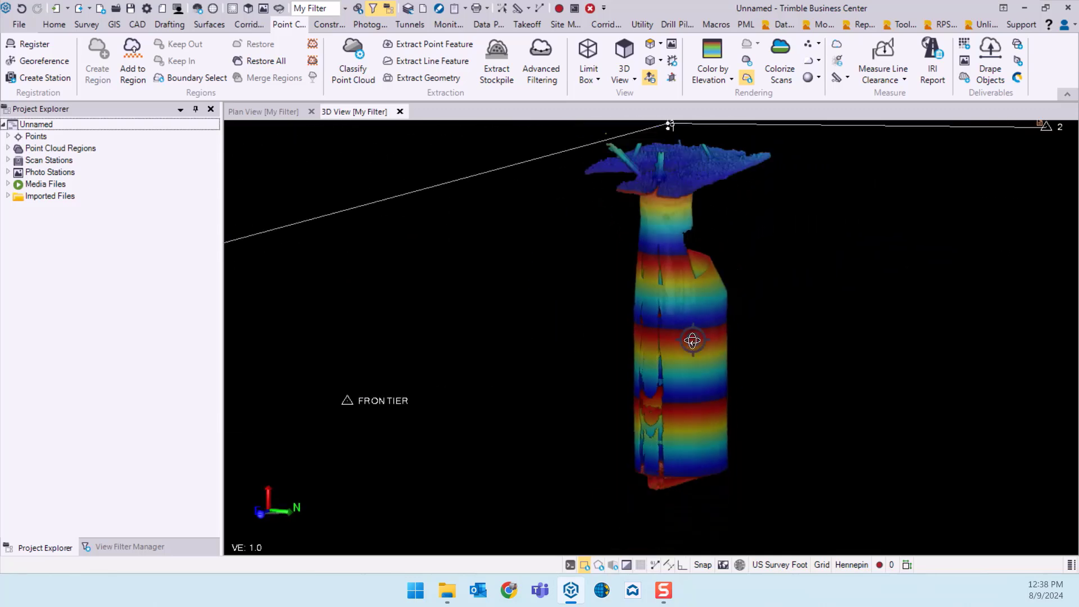
Begin a two-point distance measurement from the manhole rim at the top of the shaft.
left_click(516, 9)
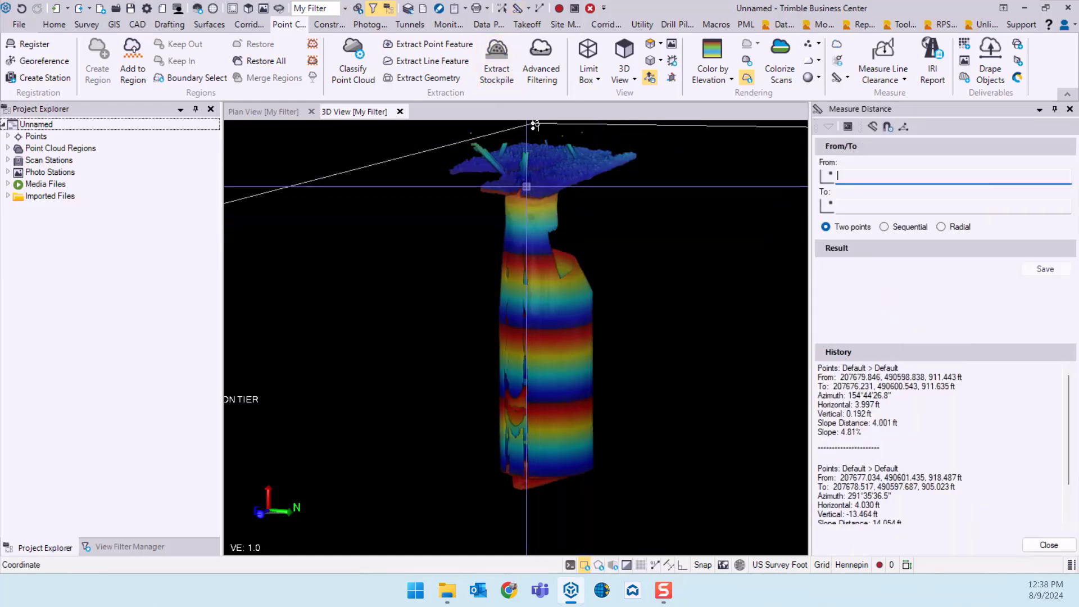
middle_click_drag(534, 125, 487, 259)
scroll(455, 263, "up", 5)
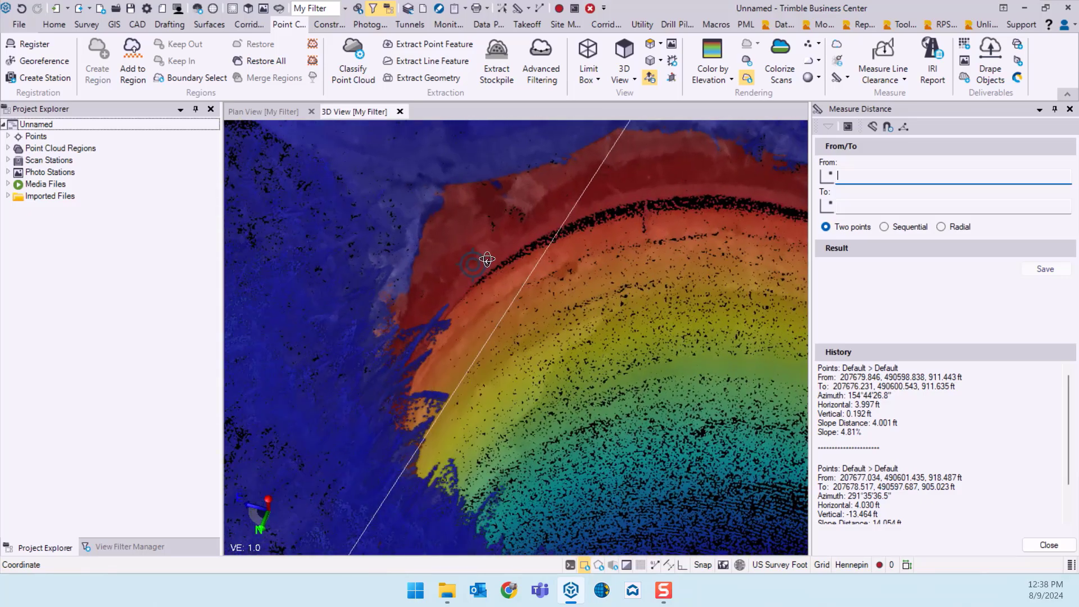
scroll(499, 253, "up", 2)
left_click(495, 243)
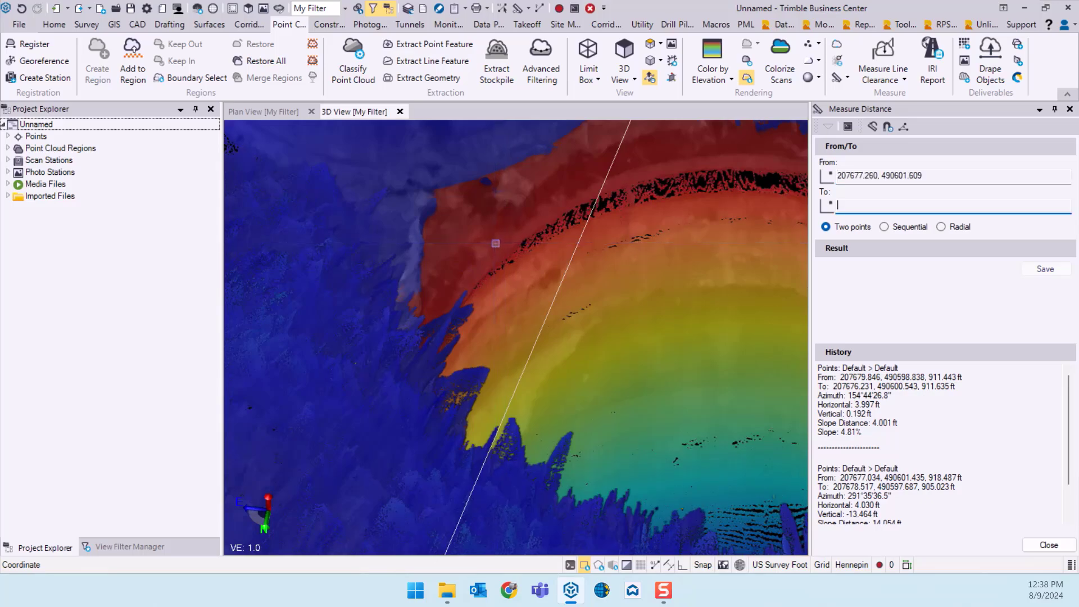
Complete the distance measurement at the lowest point of the channel in the manhole base and view it along the full shaft.
scroll(495, 243, "down", 5)
middle_click_drag(578, 236, 591, 457)
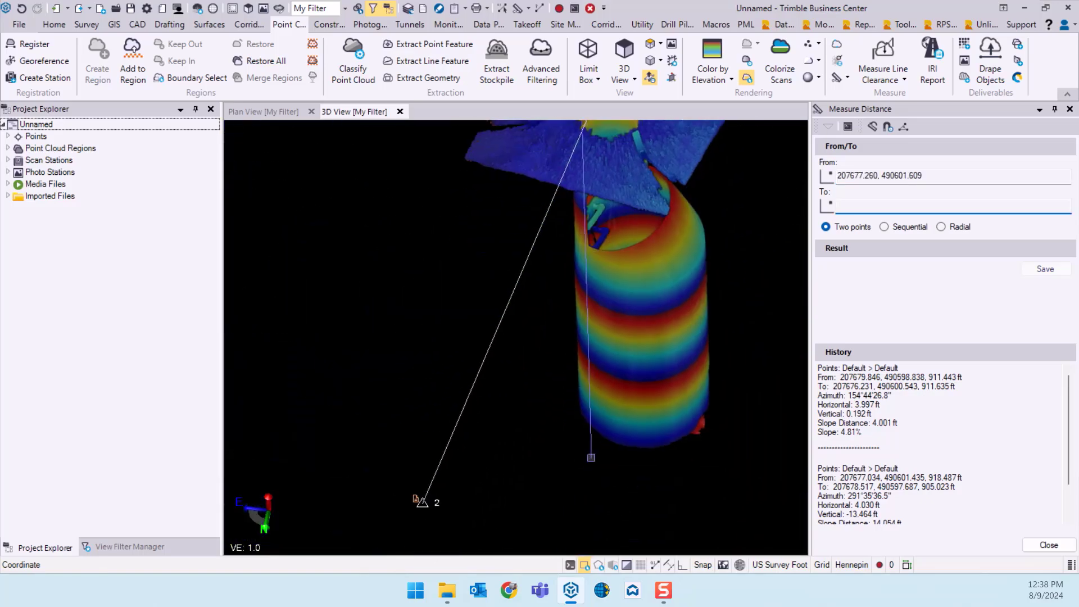
scroll(597, 388, "up", 5)
middle_click_drag(597, 388, 689, 344)
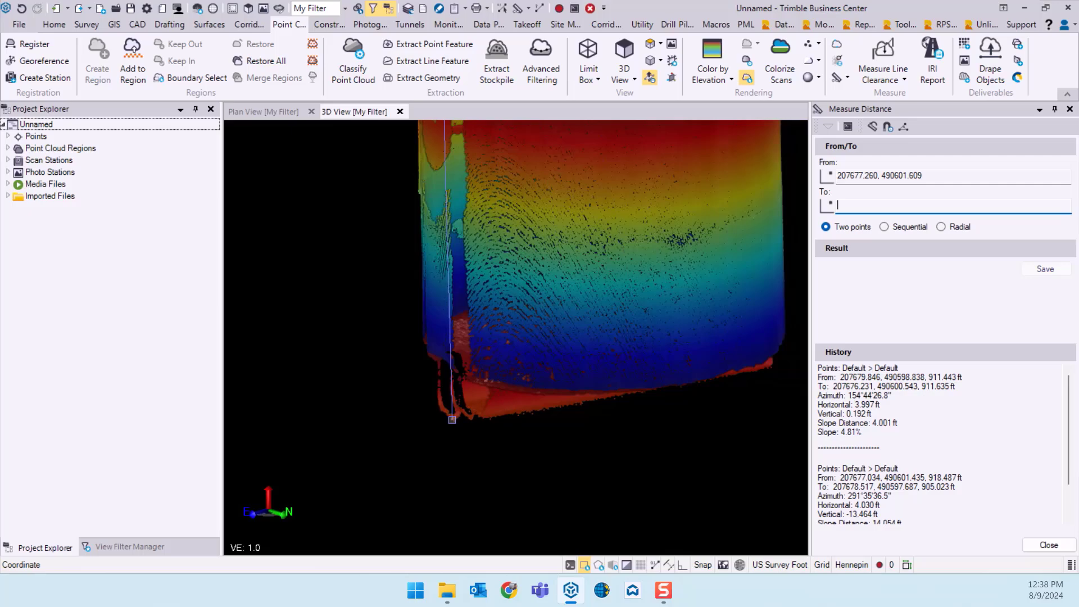
scroll(451, 419, "up", 4)
middle_click_drag(493, 393, 591, 387)
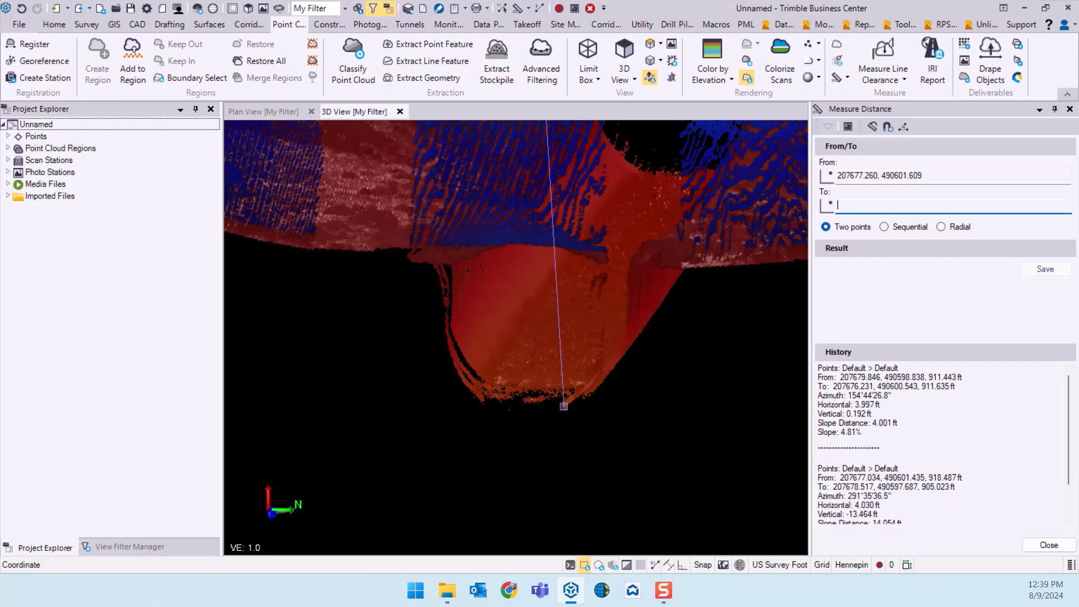
left_click(563, 405)
mouse_move(593, 392)
middle_mouse_down()
mouse_move(614, 394)
mouse_move(583, 406)
middle_mouse_up()
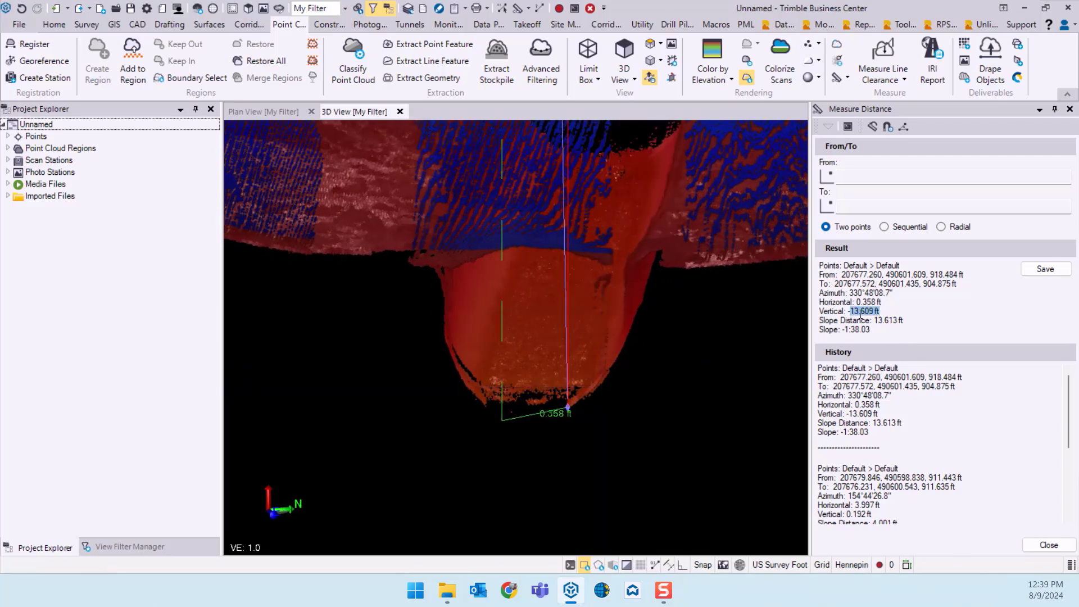
mouse_move(543, 380)
middle_mouse_down()
mouse_move(579, 379)
mouse_move(556, 315)
mouse_move(510, 313)
mouse_move(583, 303)
mouse_move(585, 379)
mouse_move(563, 375)
middle_mouse_up()
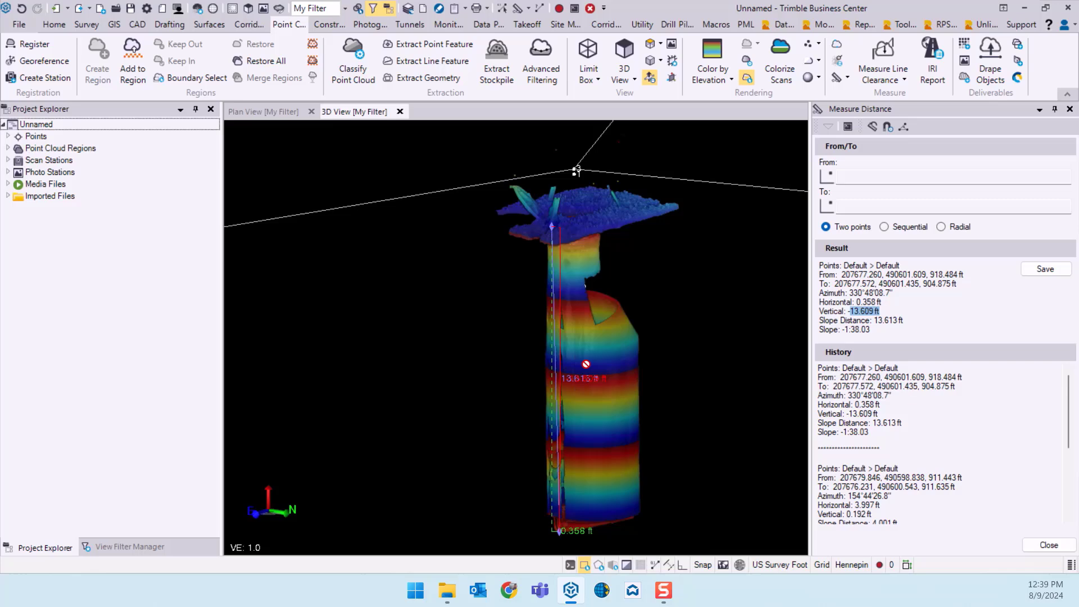
middle_click_drag(615, 435, 601, 366)
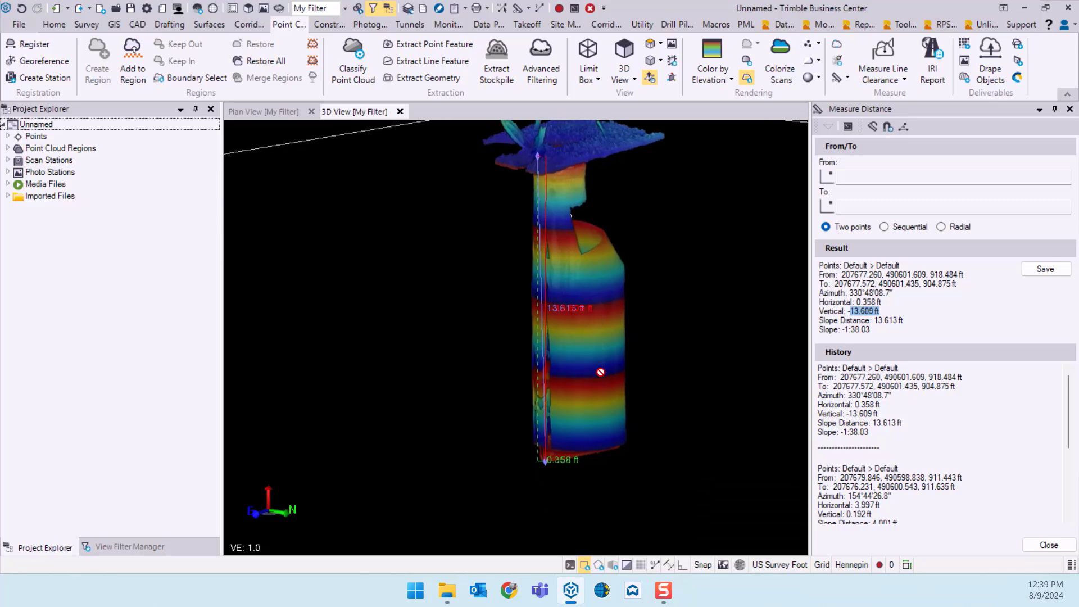
Measure the coordinates of a point at the pipe invert on the other end of the channel in the manhole base.
left_click(848, 79)
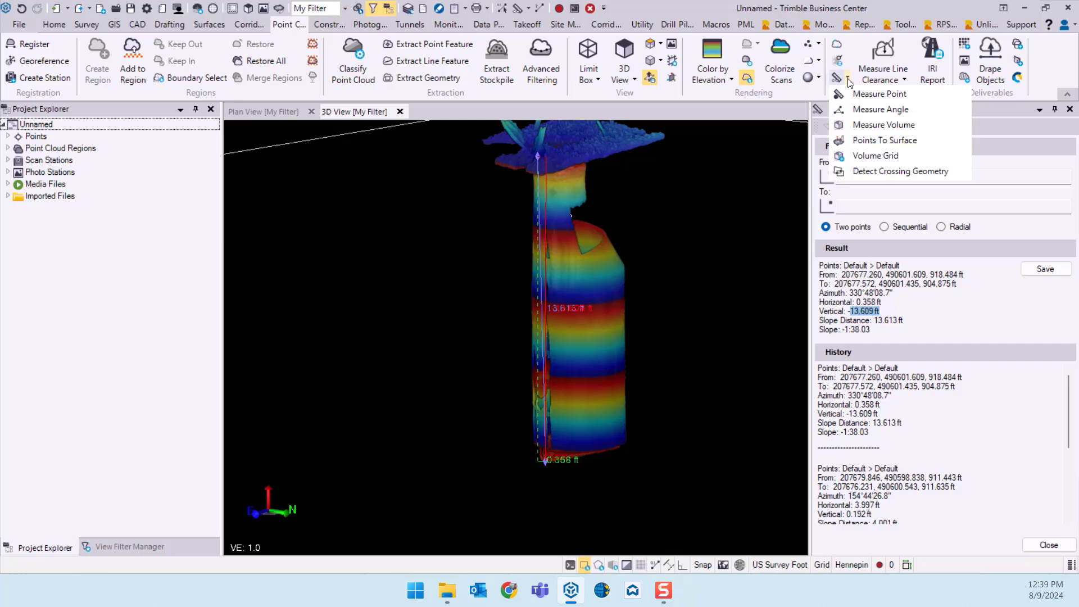
left_click(879, 93)
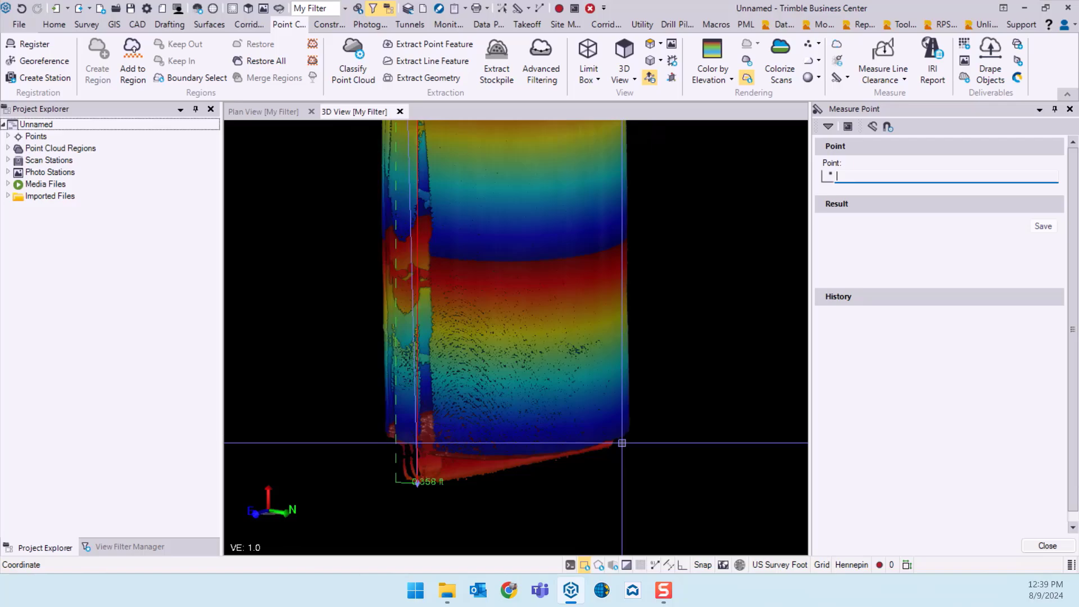
scroll(618, 441, "up", 5)
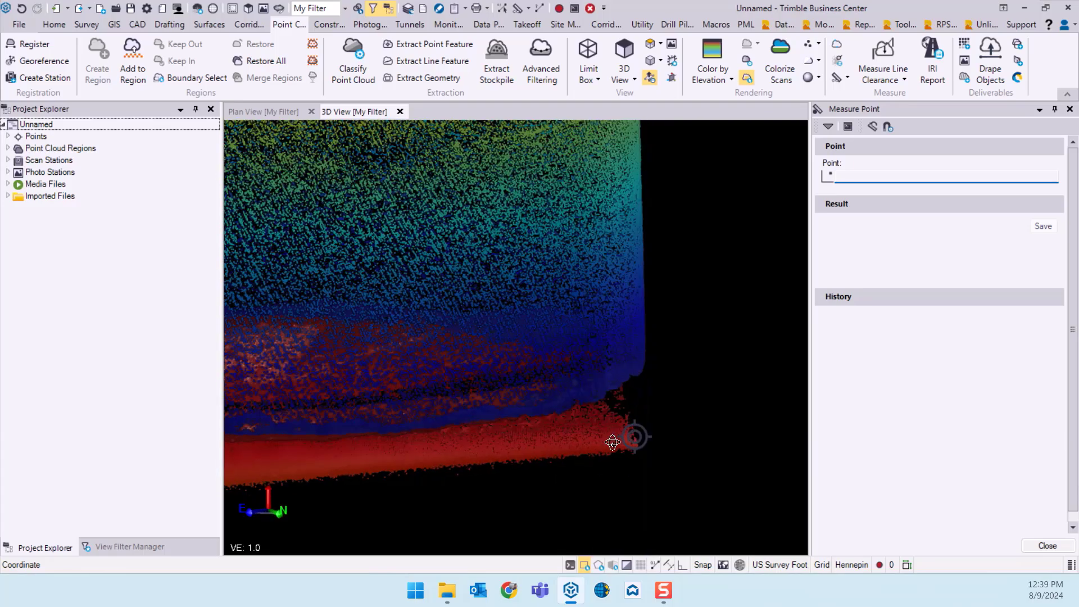
right_click_drag(612, 442, 557, 441)
scroll(667, 429, "up", 4)
right_click_drag(663, 432, 637, 443)
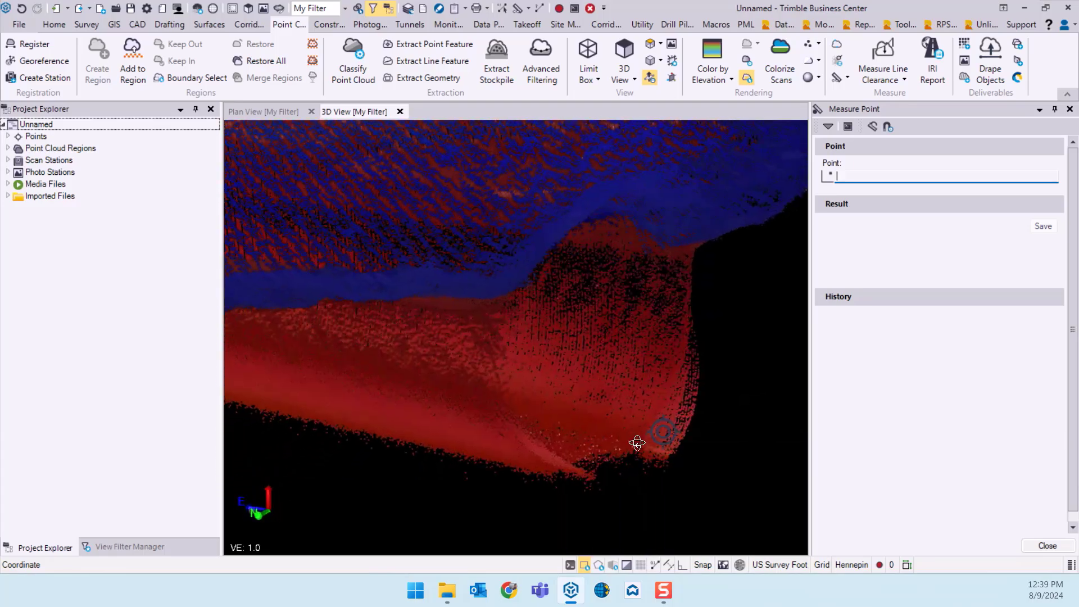
left_click(667, 451)
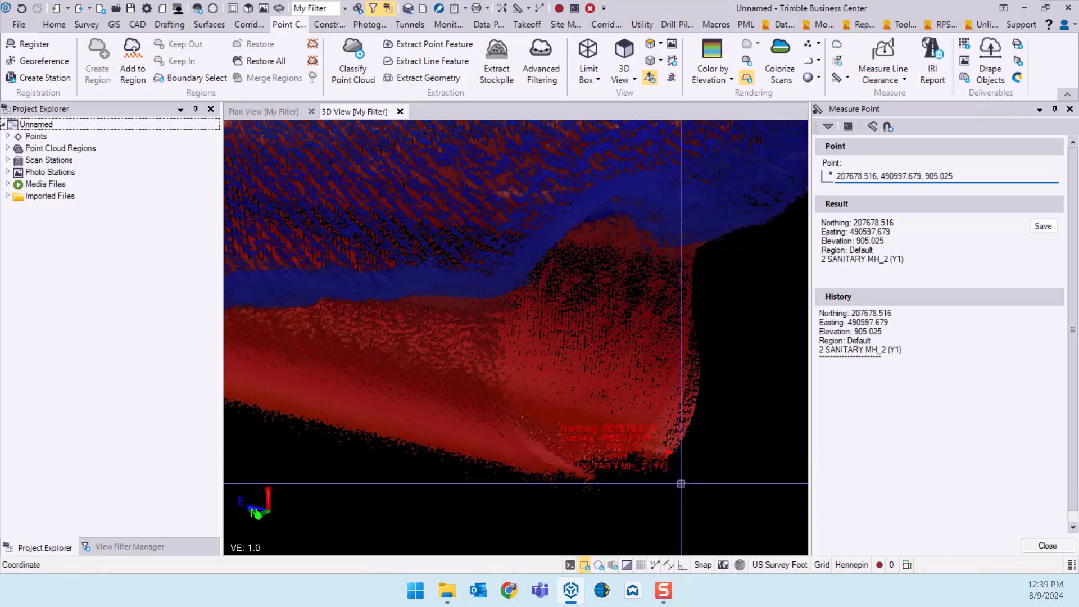
Save the measured invert point with its coordinate label, and close the point and distance measurements.
scroll(664, 400, "up", 2)
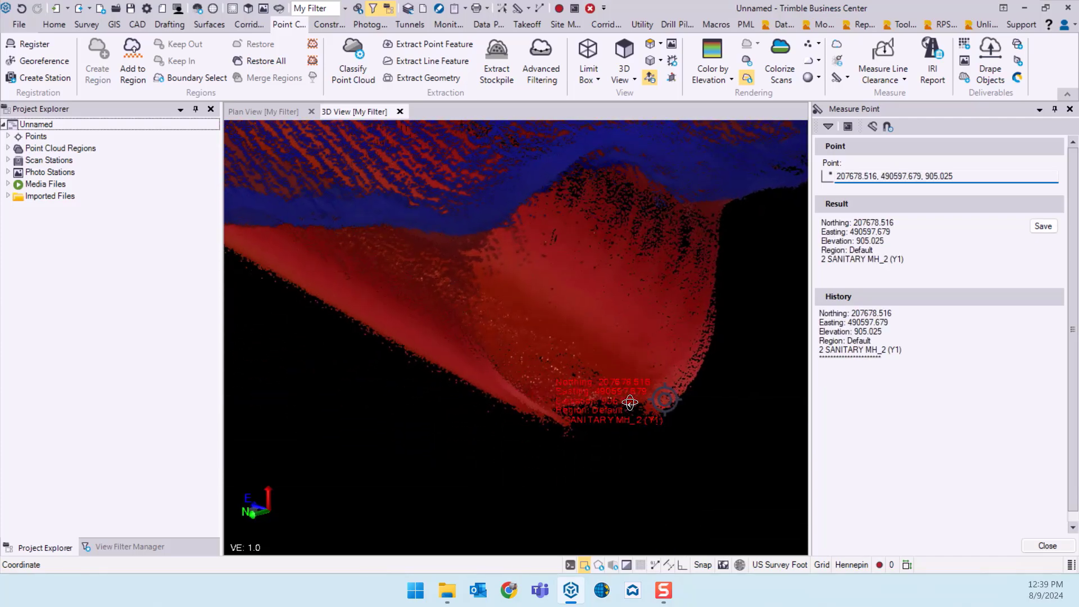
scroll(646, 393, "up", 2)
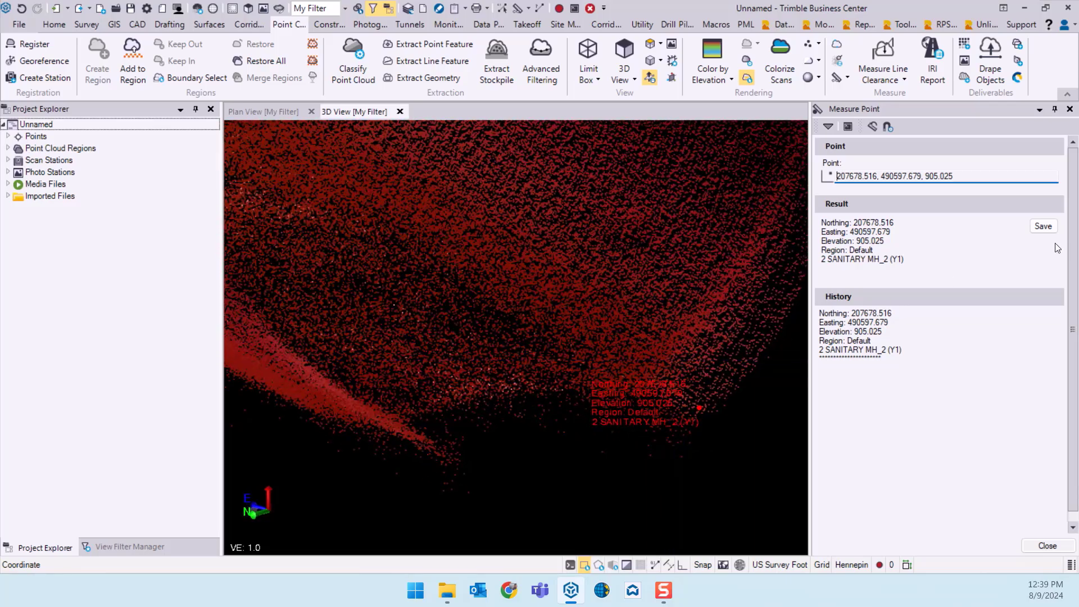
left_click(1043, 227)
left_click(581, 341)
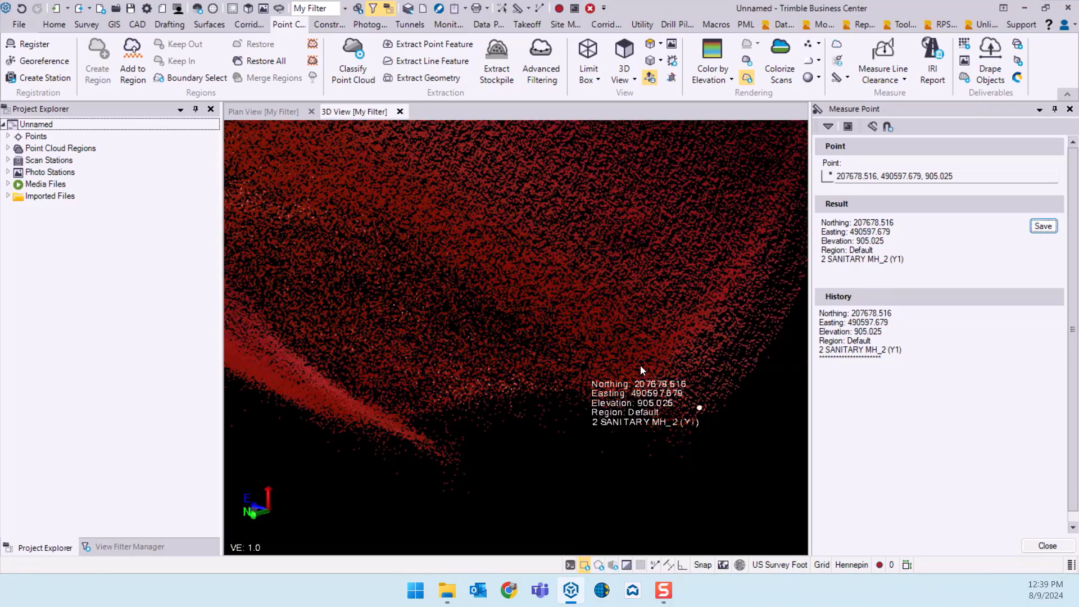
middle_click_drag(612, 330, 618, 304)
key("Escape")
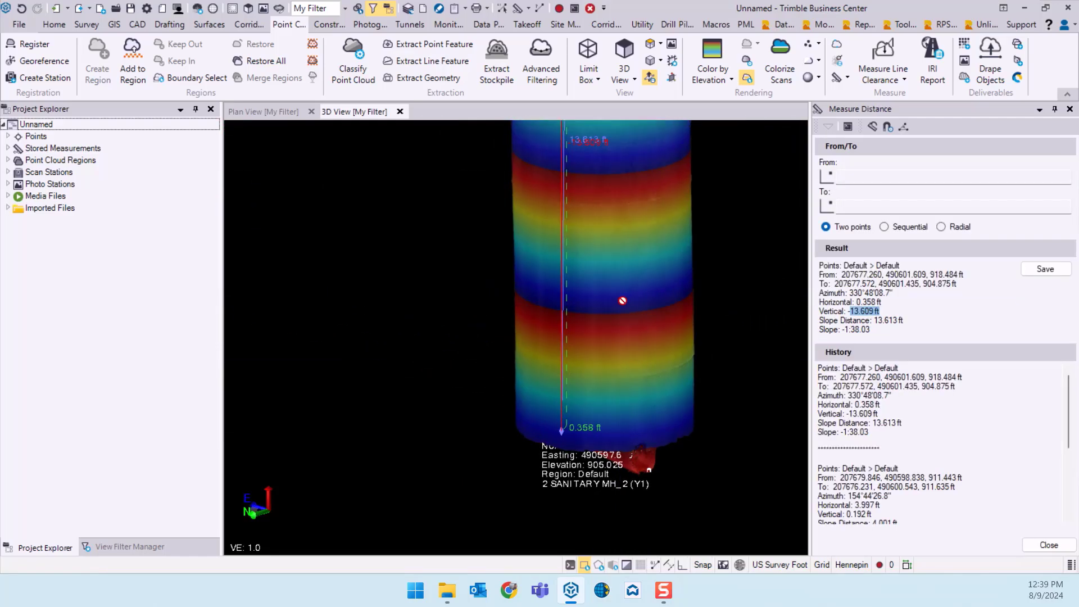
key("Escape")
Keep in only a thin horizontal slice of the point cloud across the middle of the manhole shaft.
scroll(622, 295, "down", 3)
middle_click_drag(656, 252, 728, 299)
scroll(618, 309, "up", 3)
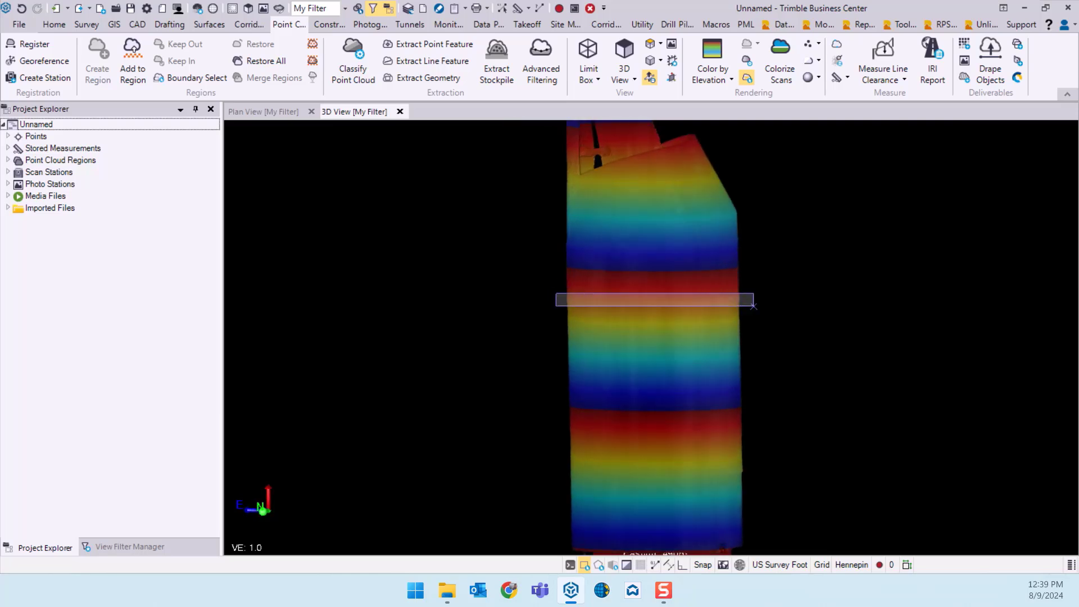
left_click_drag(754, 305, 754, 306)
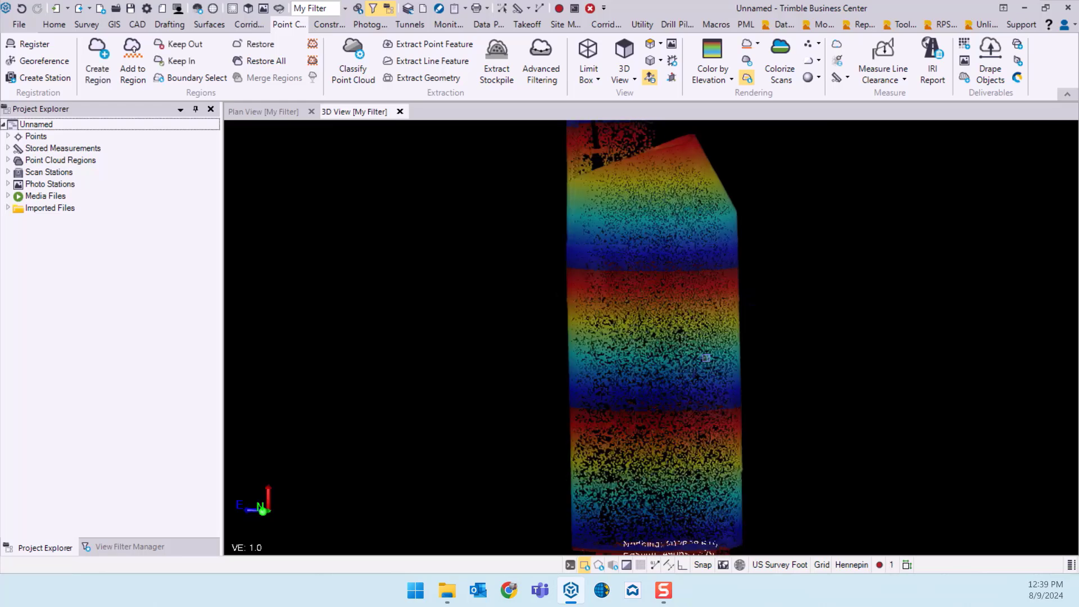
left_click(189, 60)
View the ring-shaped slice from above and measure the distance across it for the manhole's inside diameter.
right_click_drag(682, 305, 592, 384)
scroll(712, 298, "up", 3)
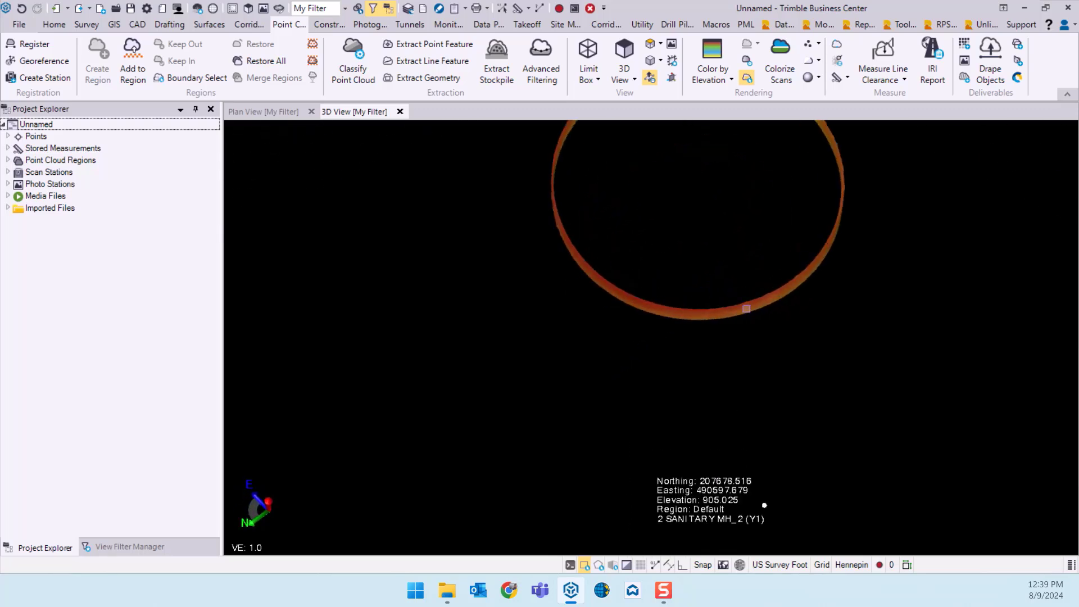
right_click_drag(746, 309, 711, 378)
left_click_drag(710, 378, 720, 384)
left_click_drag(818, 294, 785, 304)
left_click(833, 80)
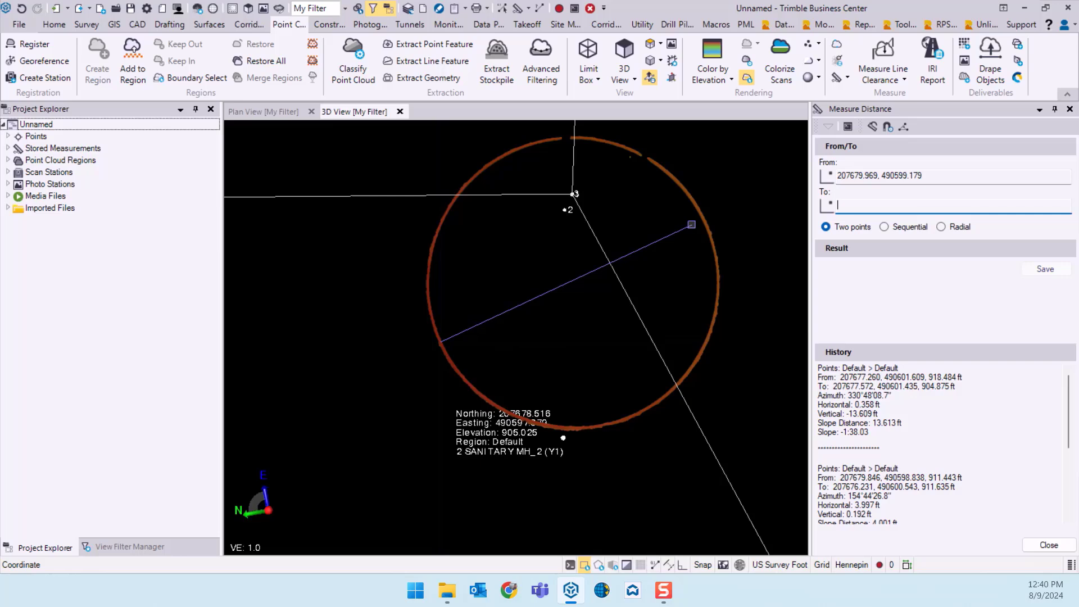
left_click(700, 214)
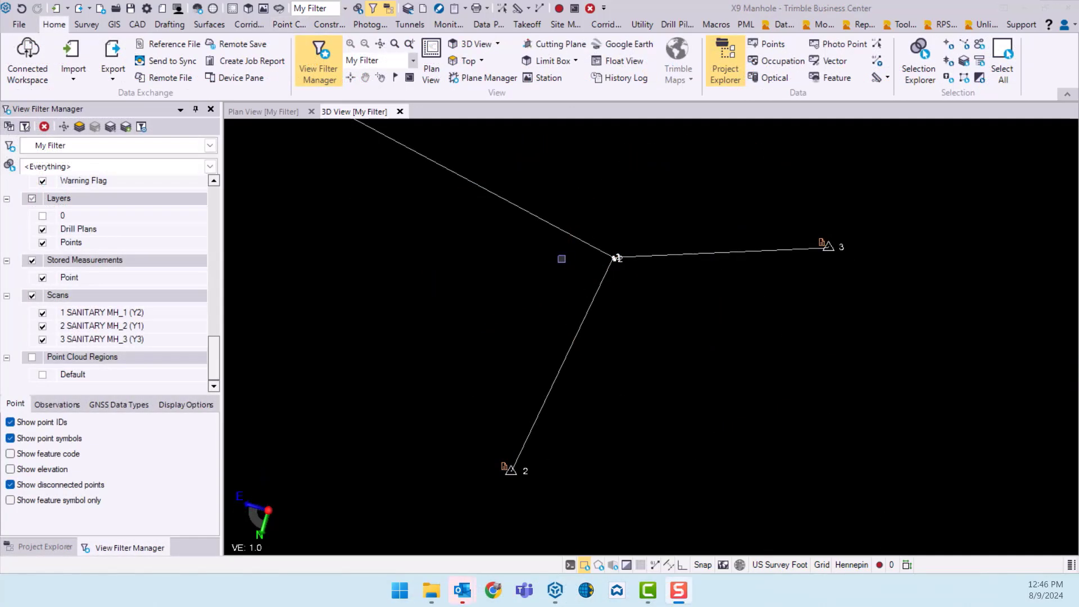
Open a station view for station 2 (Q2) and look around the manhole's inner walls in the panorama.
left_click(544, 82)
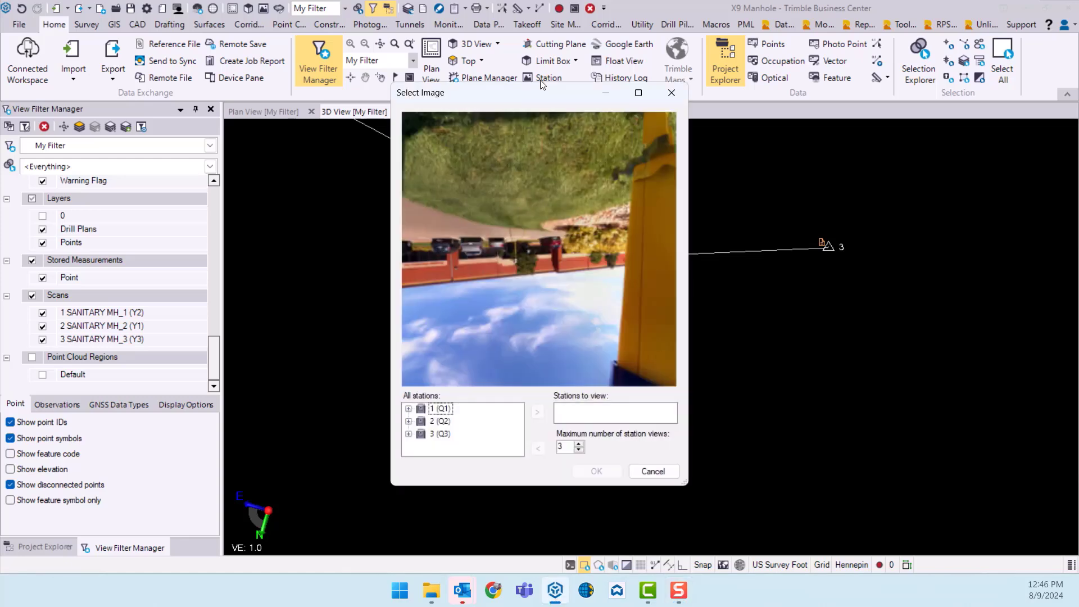
left_click(441, 422)
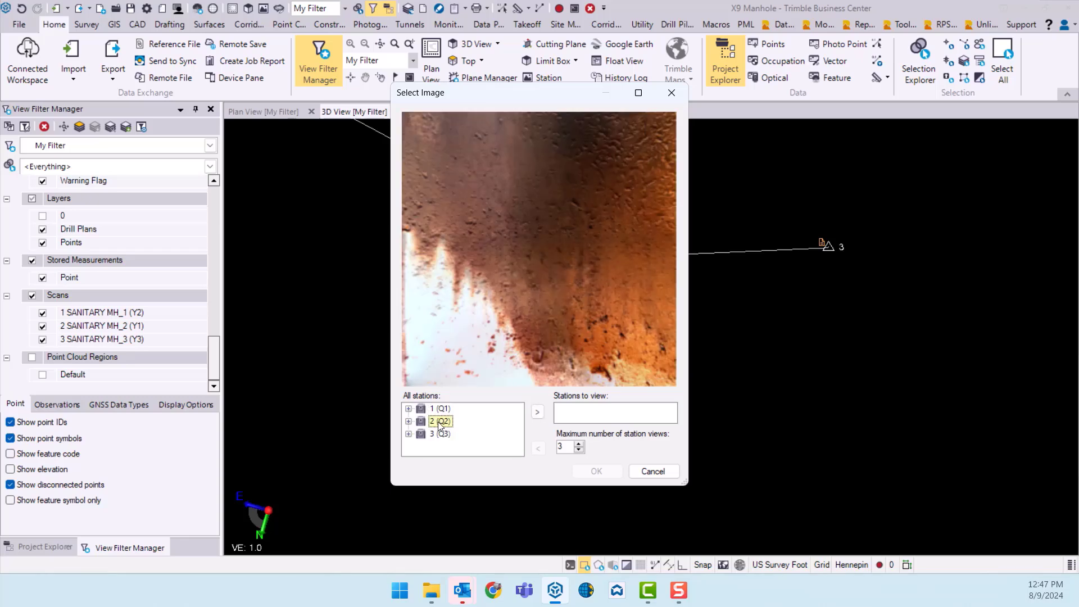
left_click(592, 473)
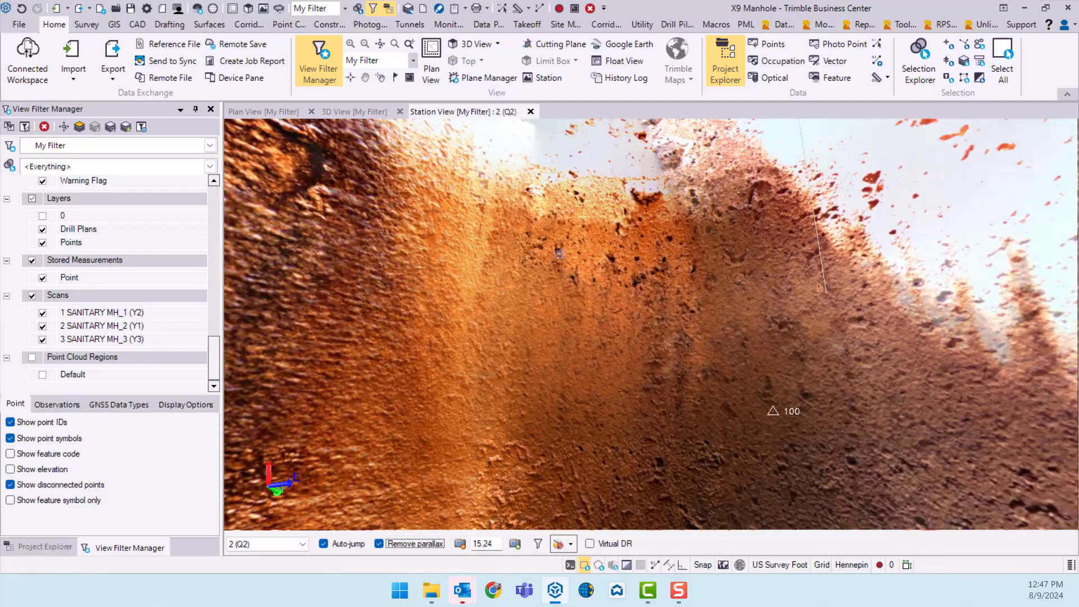
middle_click_drag(559, 253, 800, 298)
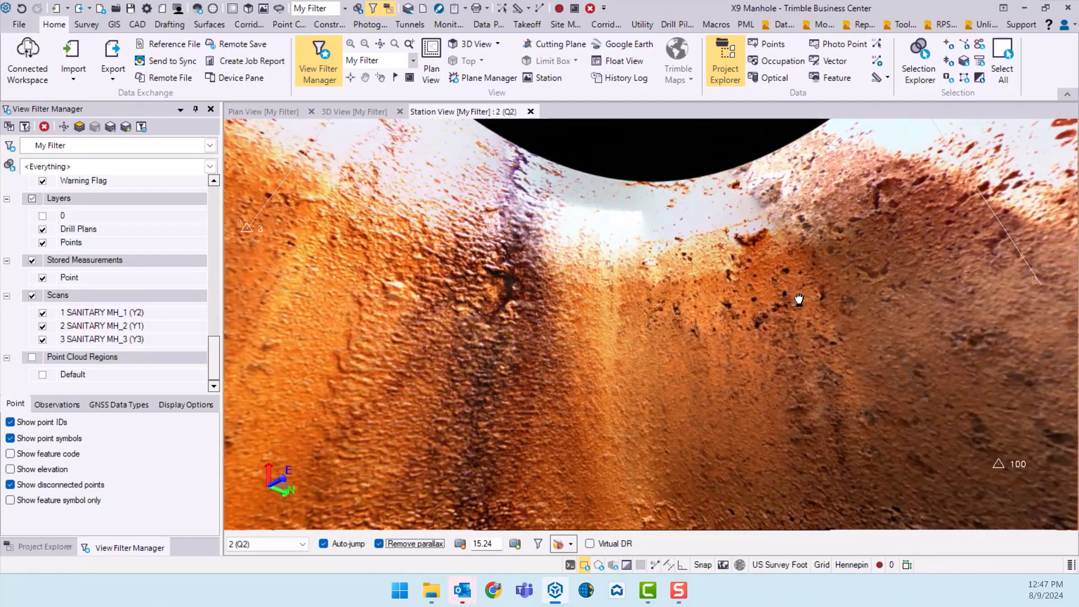
middle_click_drag(459, 290, 663, 268)
middle_click_drag(574, 280, 686, 200)
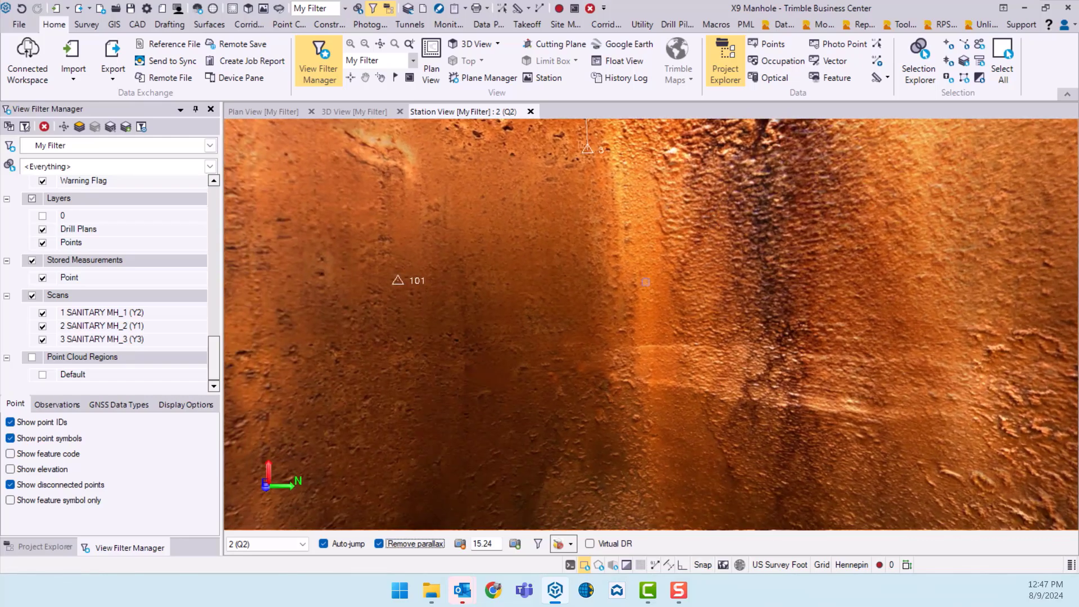
Examine the manhole's rungs, shaft walls and round base up close in station 2's panorama.
middle_click_drag(646, 282, 689, 204)
middle_click_drag(608, 373, 688, 309)
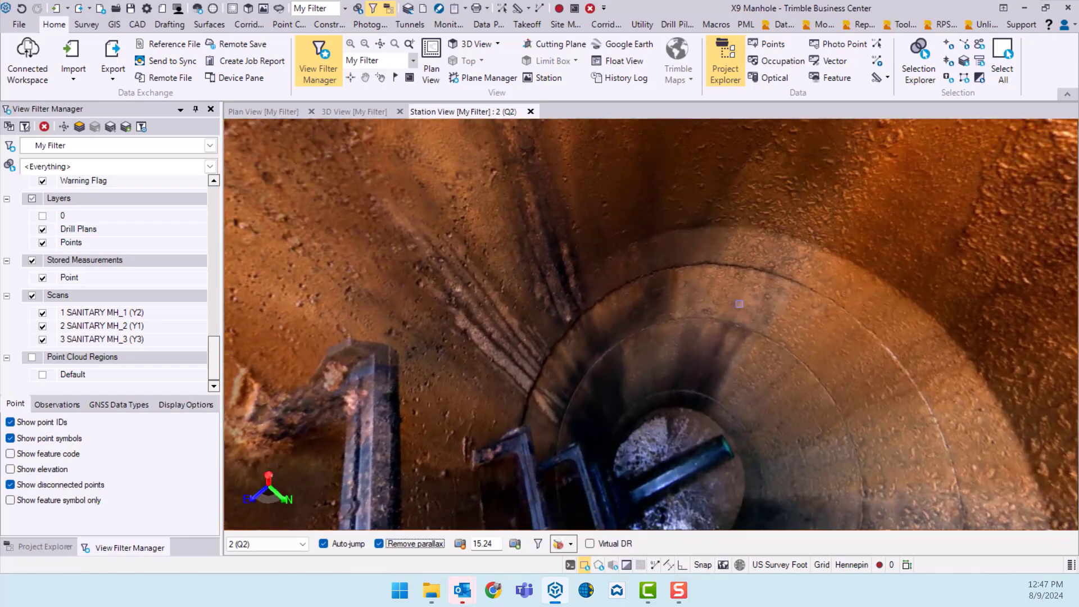
scroll(687, 309, "up", 3)
middle_click_drag(596, 456, 581, 227)
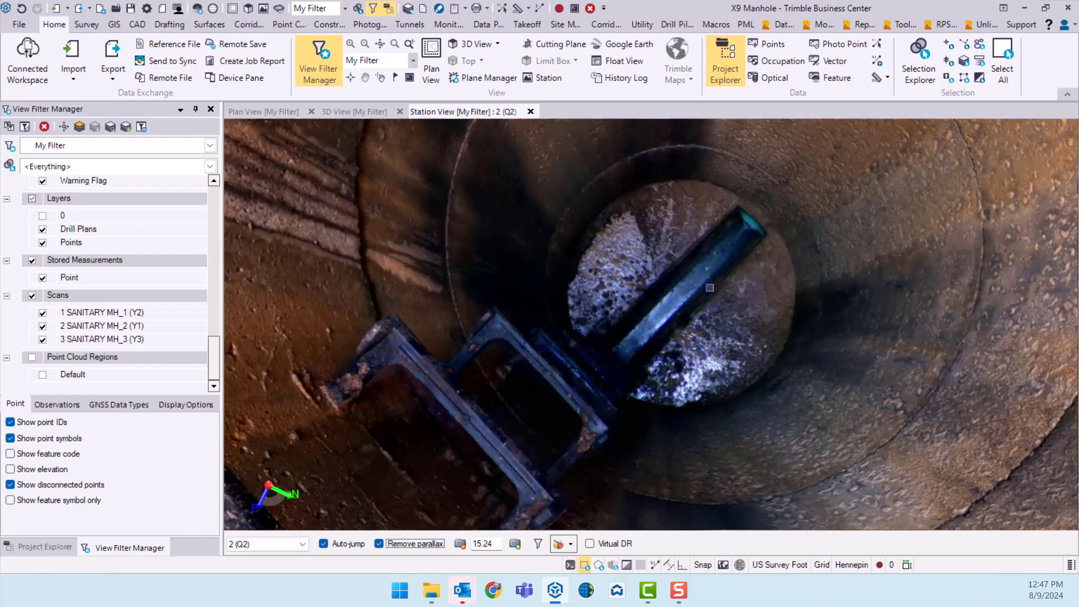
scroll(725, 278, "up", 3)
middle_click_drag(735, 272, 605, 359)
scroll(641, 310, "down", 2)
left_click_drag(640, 310, 509, 314)
middle_click_drag(820, 211, 526, 332)
left_click_drag(801, 272, 480, 250)
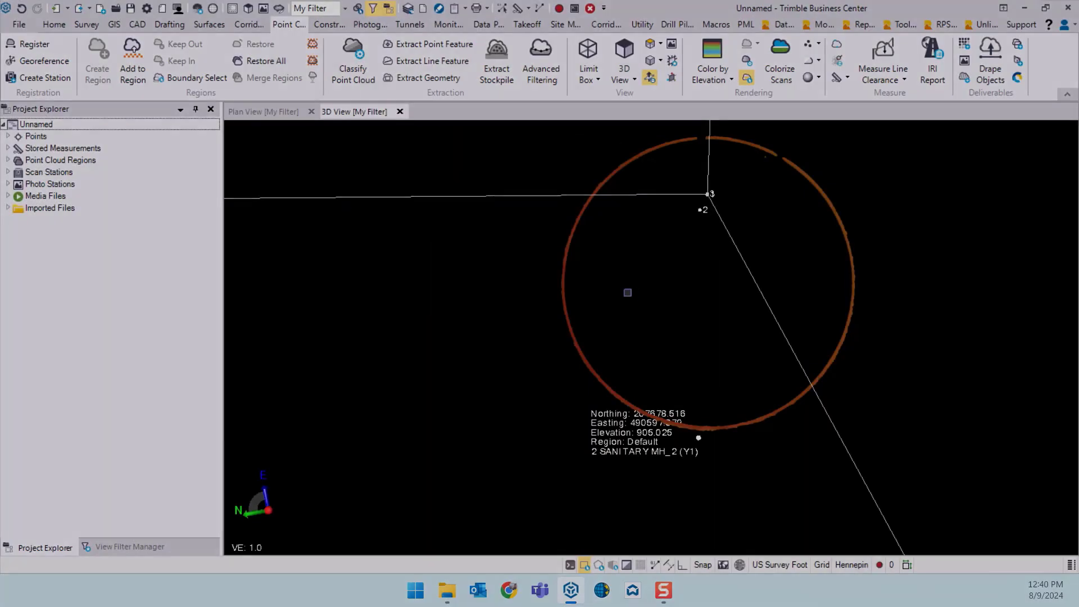
Restore the full point cloud around the ring slice and view the manhole shaft from the side beneath the surrounding ground.
middle_click_drag(702, 208, 714, 343)
scroll(670, 288, "down", 3)
scroll(706, 321, "down", 2)
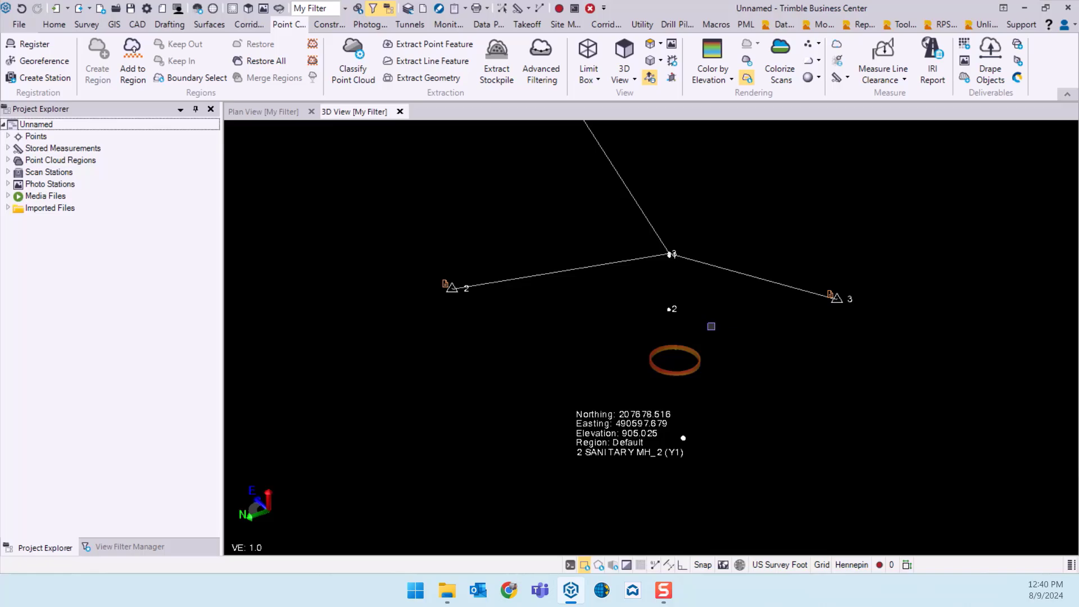
middle_click_drag(717, 356, 664, 343)
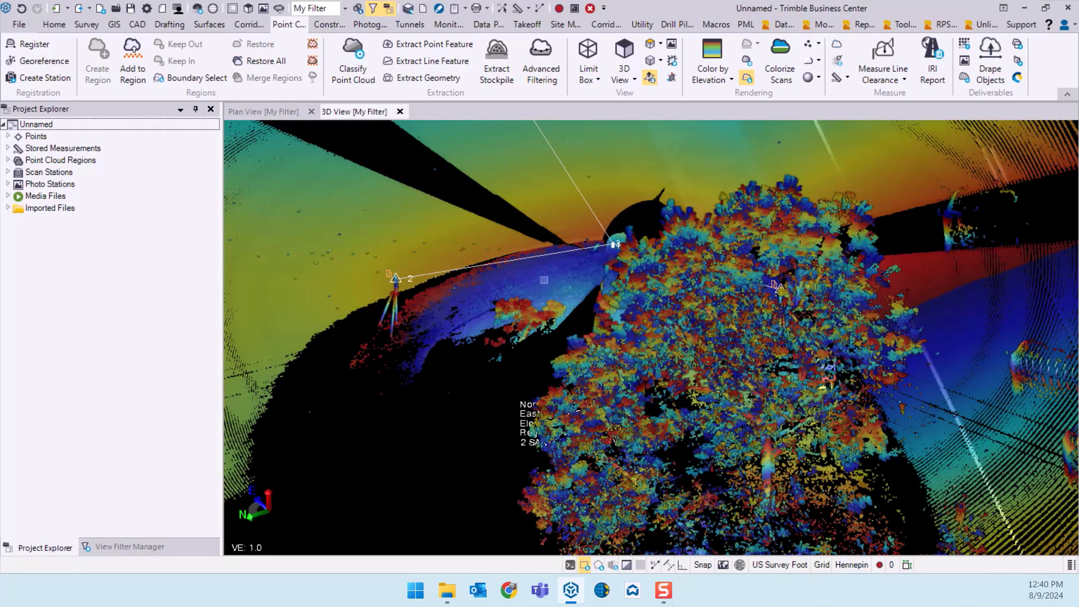
middle_click_drag(532, 251, 561, 325)
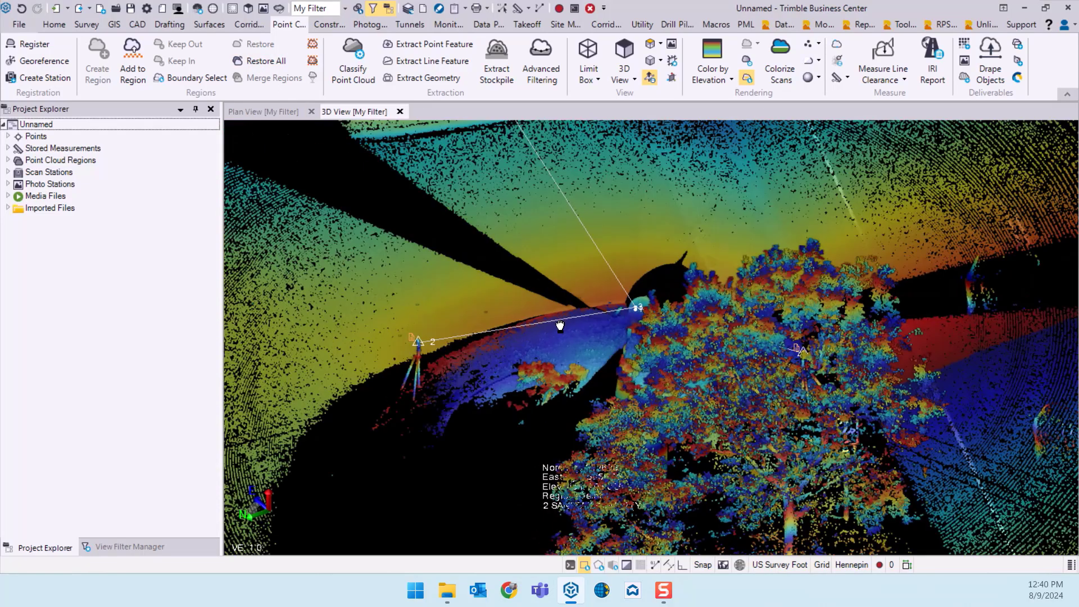
right_click_drag(568, 331, 605, 327)
middle_click_drag(605, 327, 667, 318)
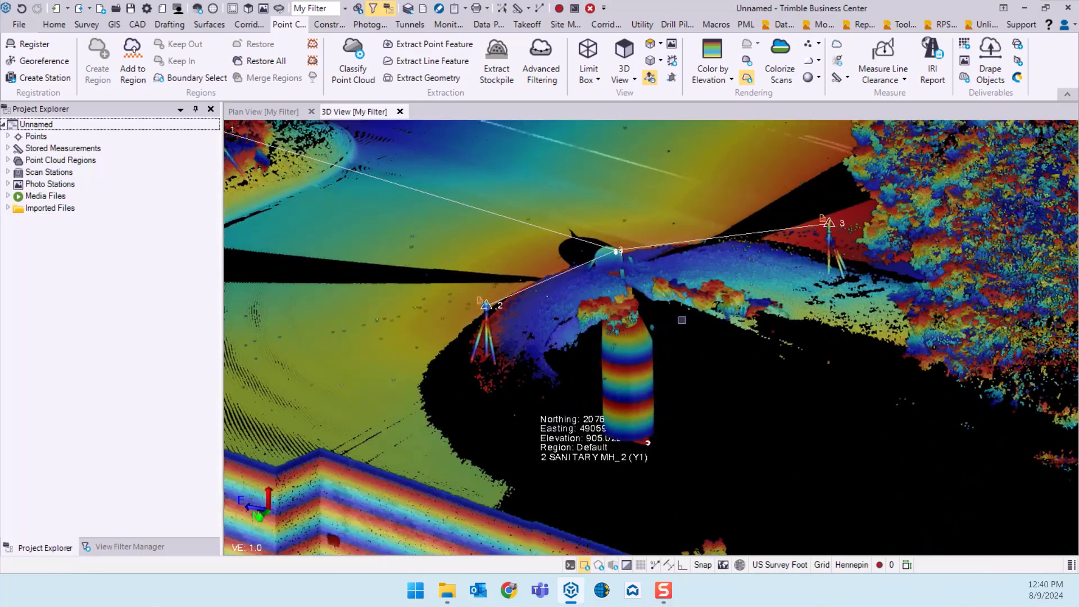